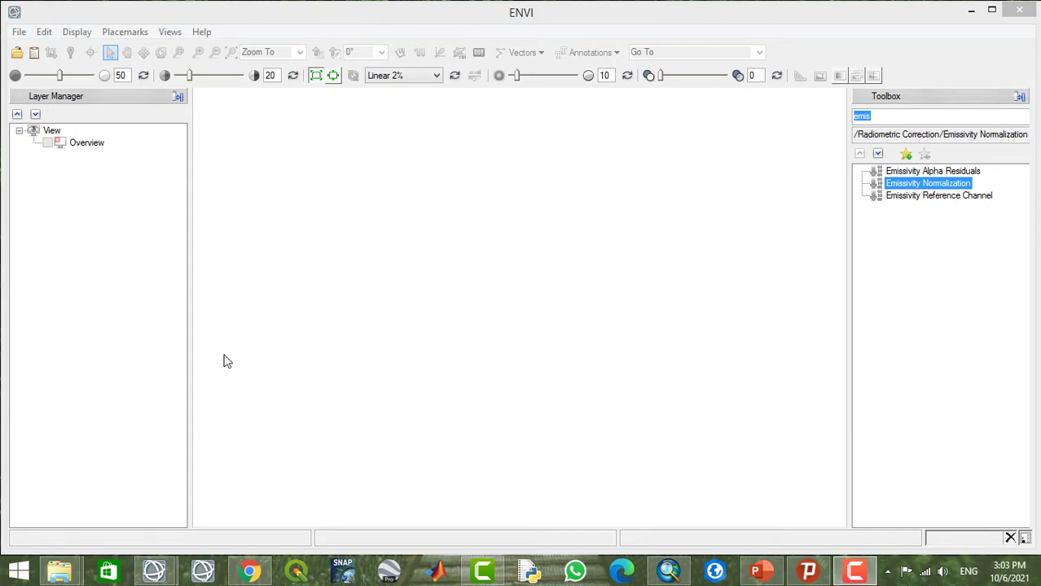
# - Bring up the Remote sensing presentation, browse slides 13, 12 and 11, and select the LST title
pyautogui.click(770, 574)
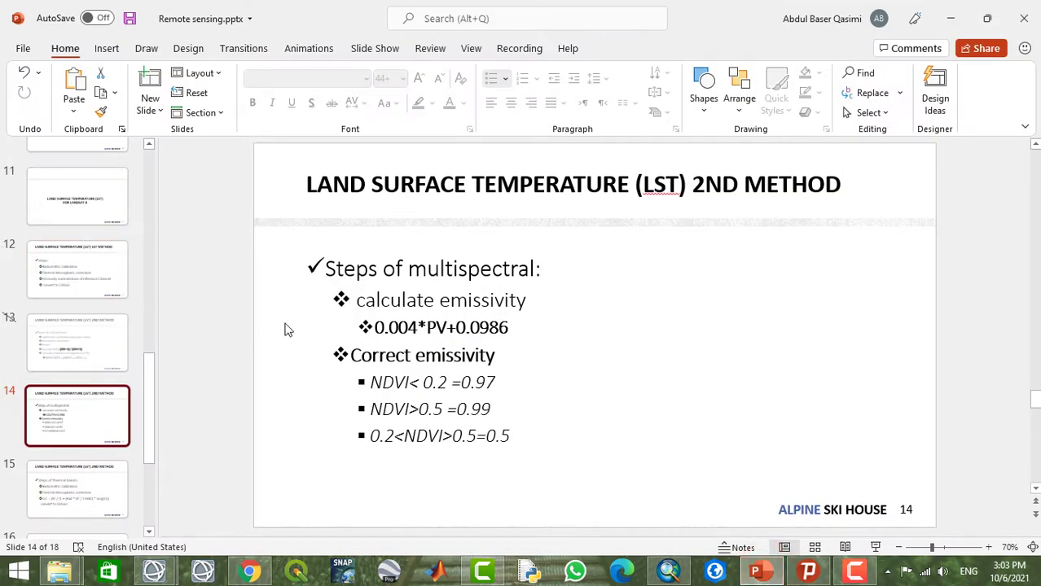
pyautogui.click(75, 342)
pyautogui.click(74, 254)
pyautogui.click(73, 208)
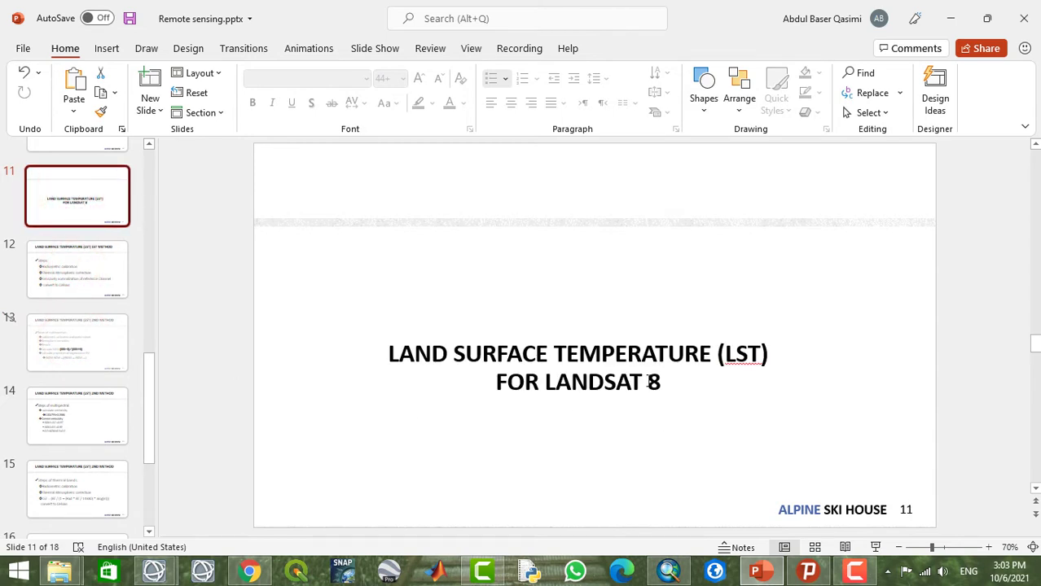
pyautogui.moveTo(452, 354); pyautogui.dragTo(661, 386)
pyautogui.tripleClick(659, 386)
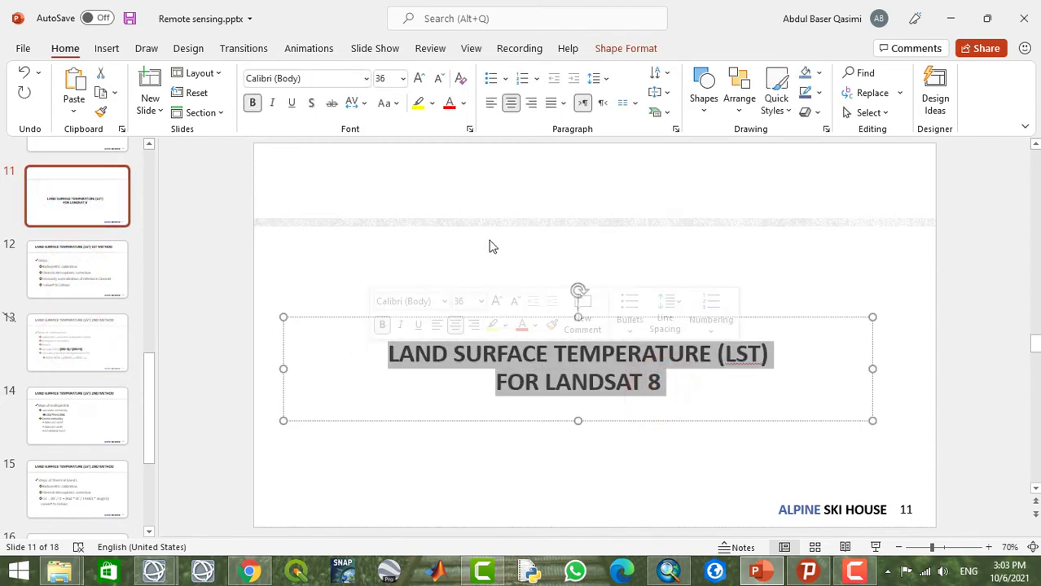
pyautogui.click(440, 261)
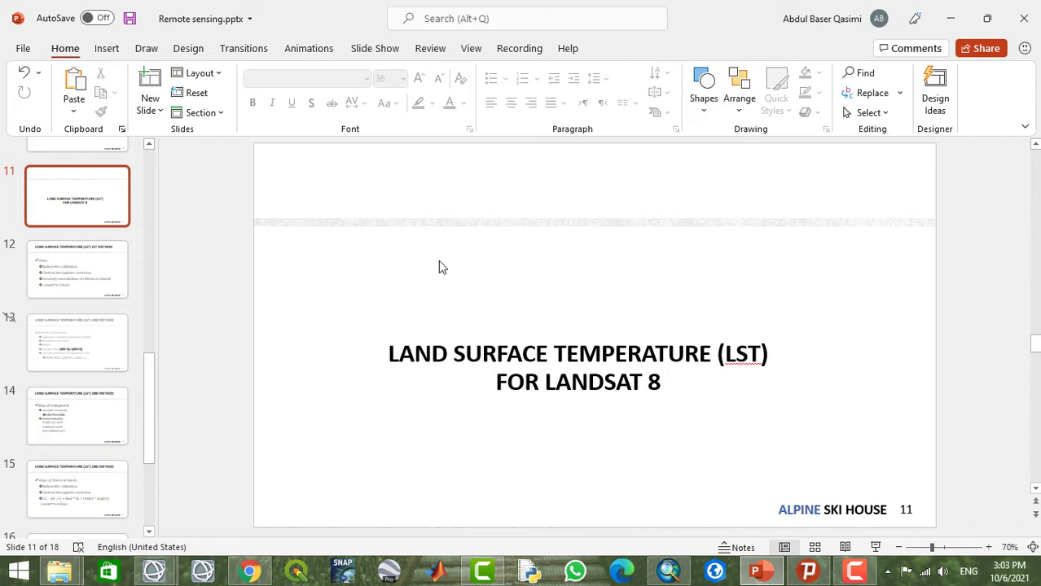
# - Show slide 12's LST 1st method steps and highlight the Emissivity normalization step
pyautogui.click(112, 277)
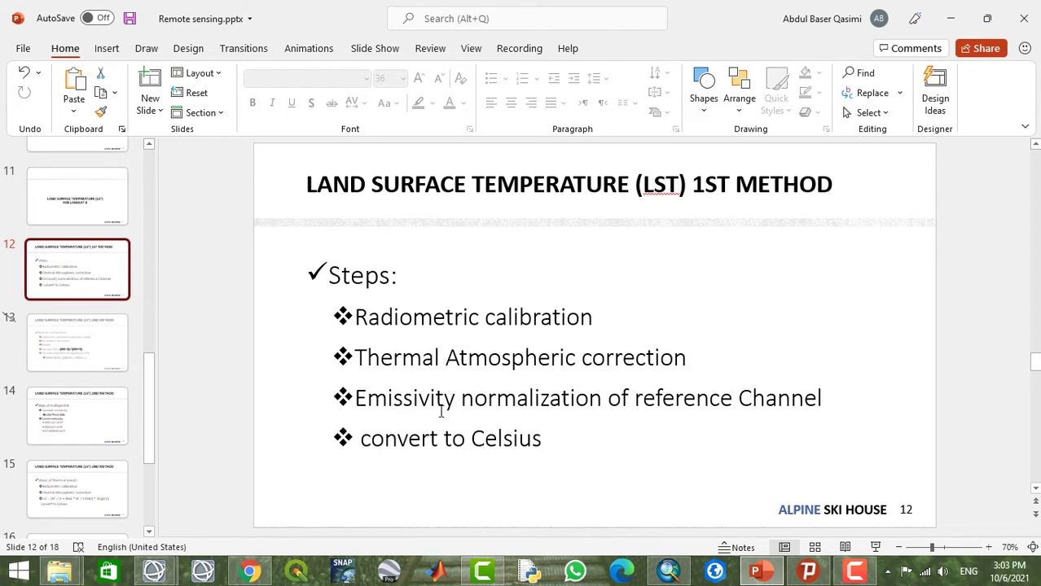
pyautogui.moveTo(359, 399); pyautogui.dragTo(797, 399)
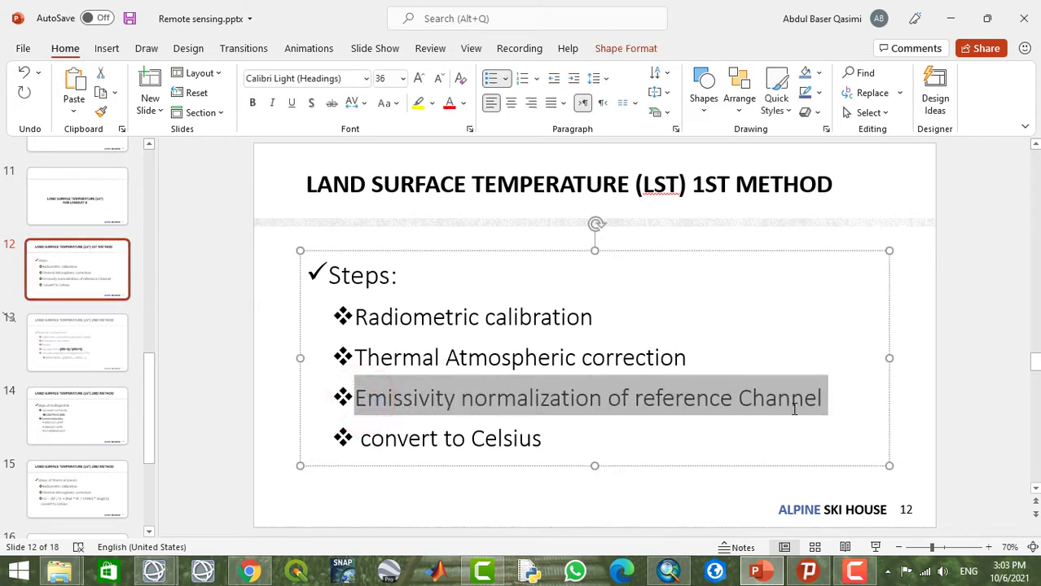
pyautogui.click(525, 483)
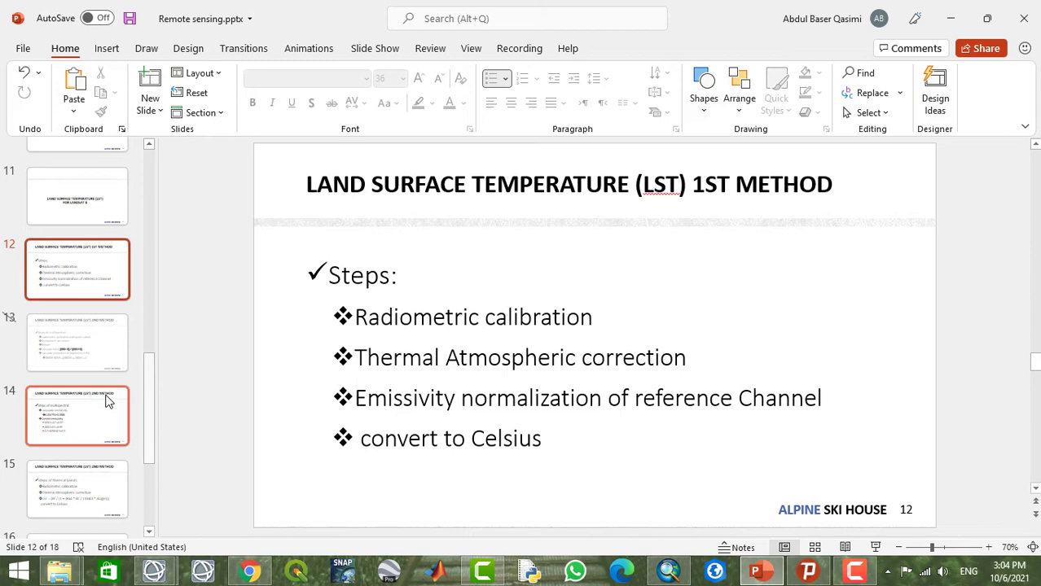
pyautogui.click(92, 358)
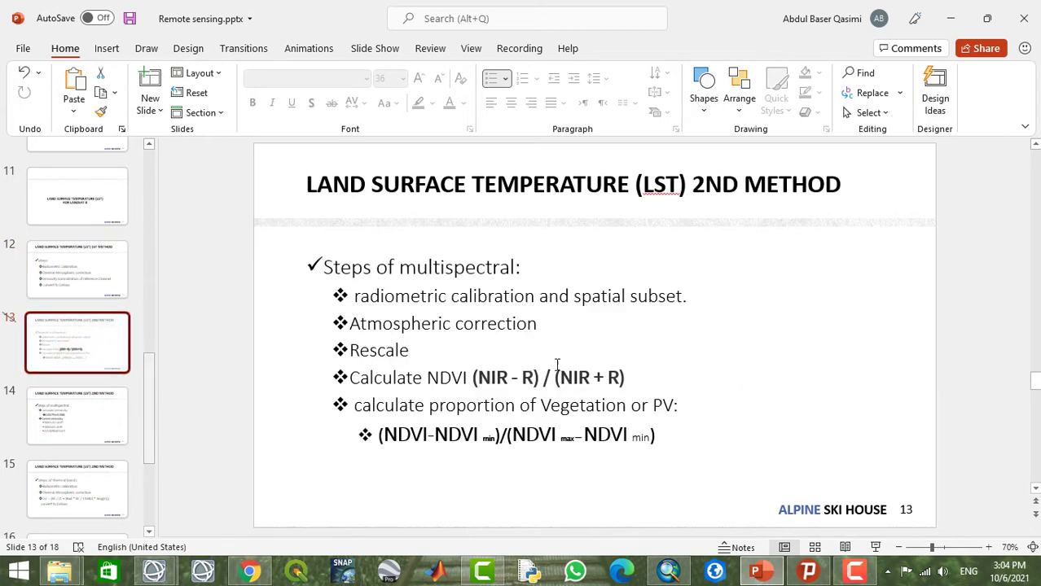
pyautogui.click(59, 425)
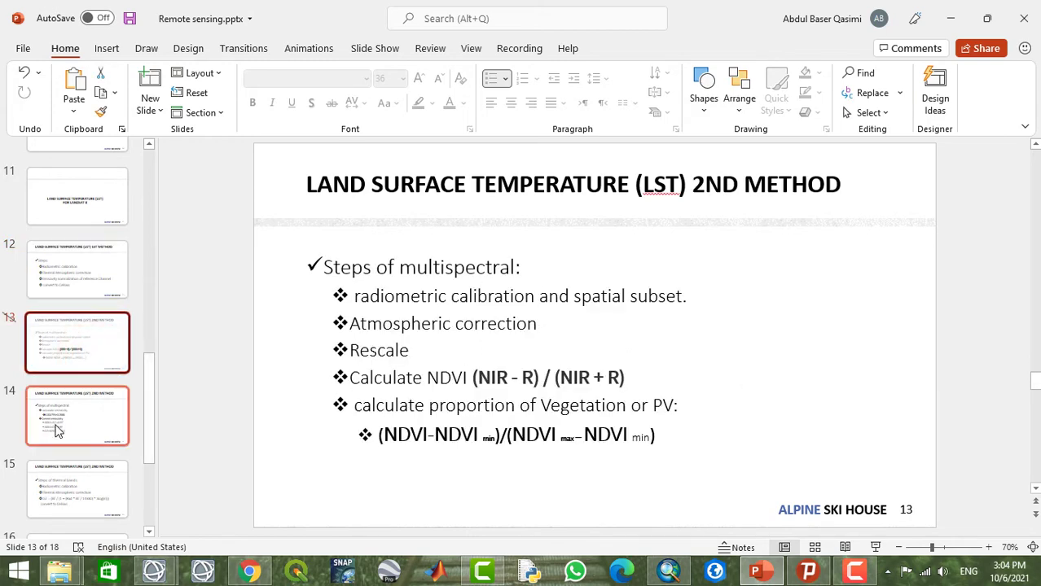
pyautogui.click(79, 487)
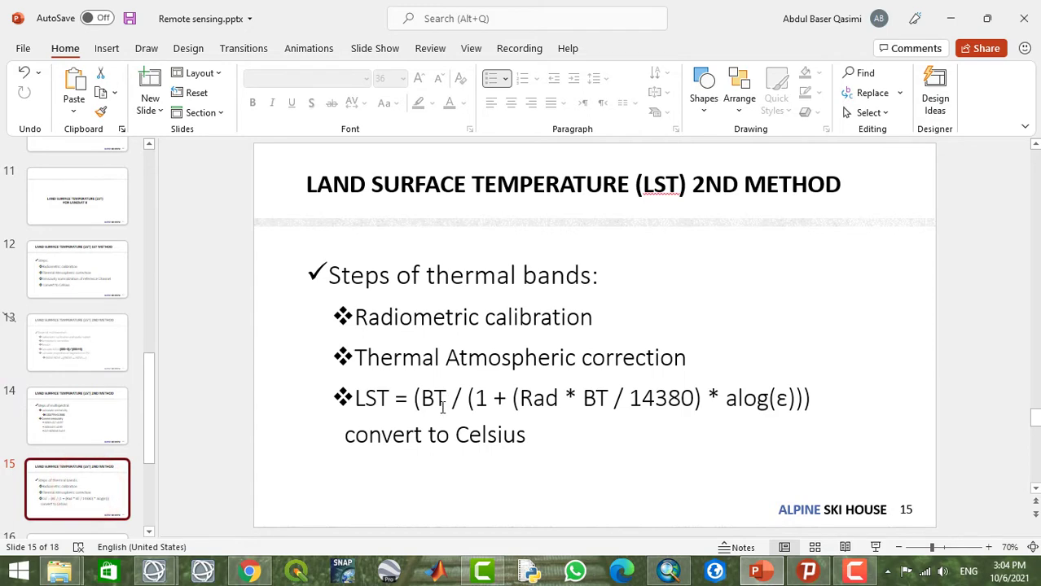
pyautogui.click(55, 407)
pyautogui.click(57, 350)
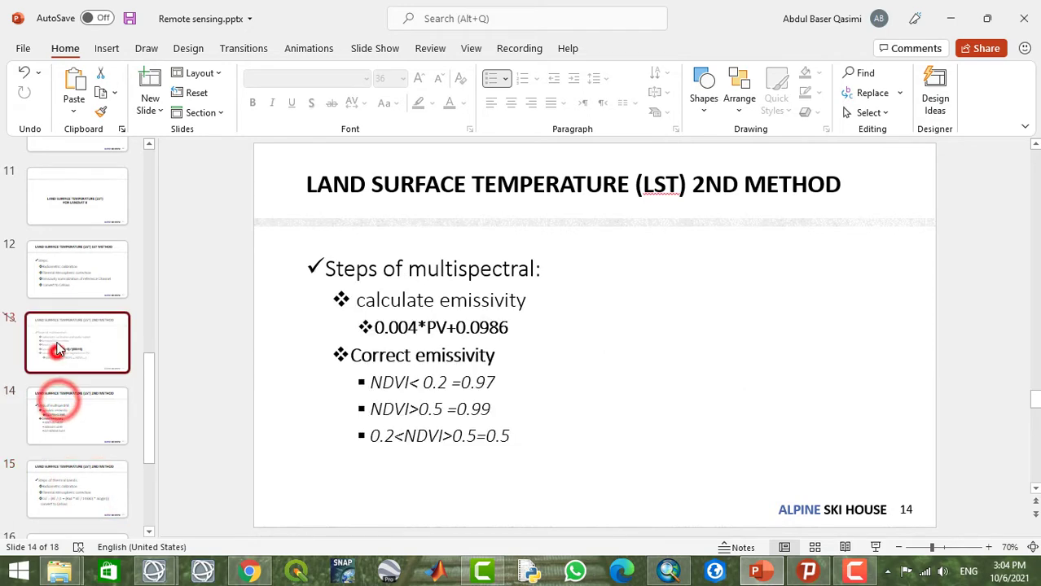
pyautogui.click(58, 291)
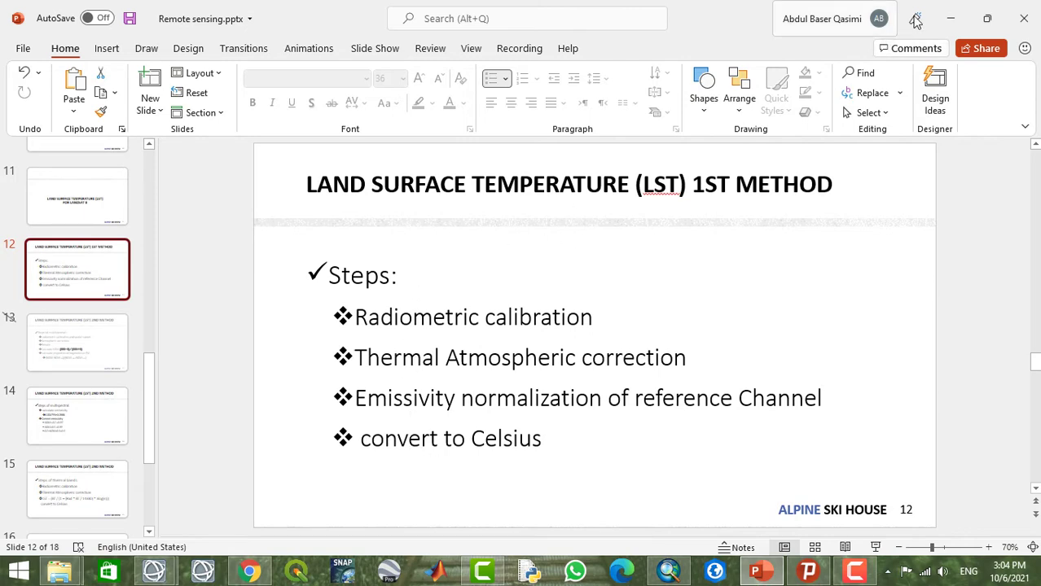
# - Open Landsat scene LC08_L1TP_153034_20210925 as GeoTIFF with Metadata from its MTL.txt file, then hide its layer
pyautogui.click(951, 18)
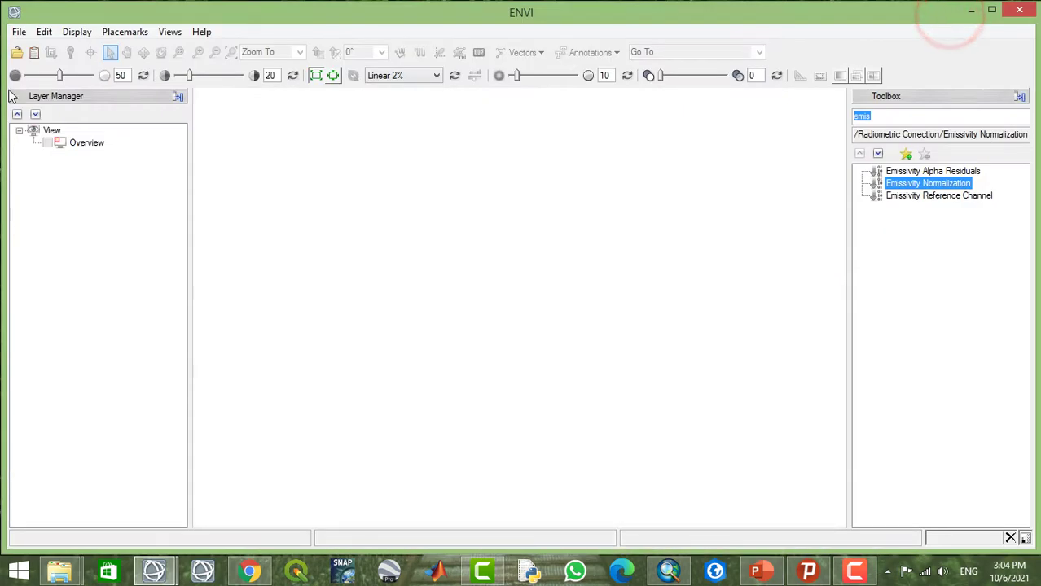
pyautogui.click(20, 32)
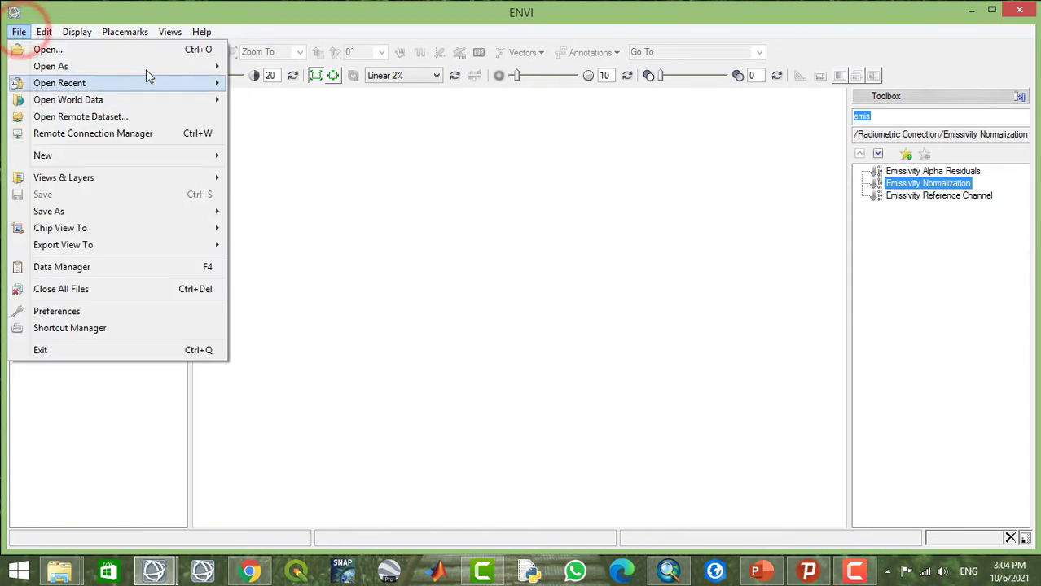
pyautogui.moveTo(163, 70)
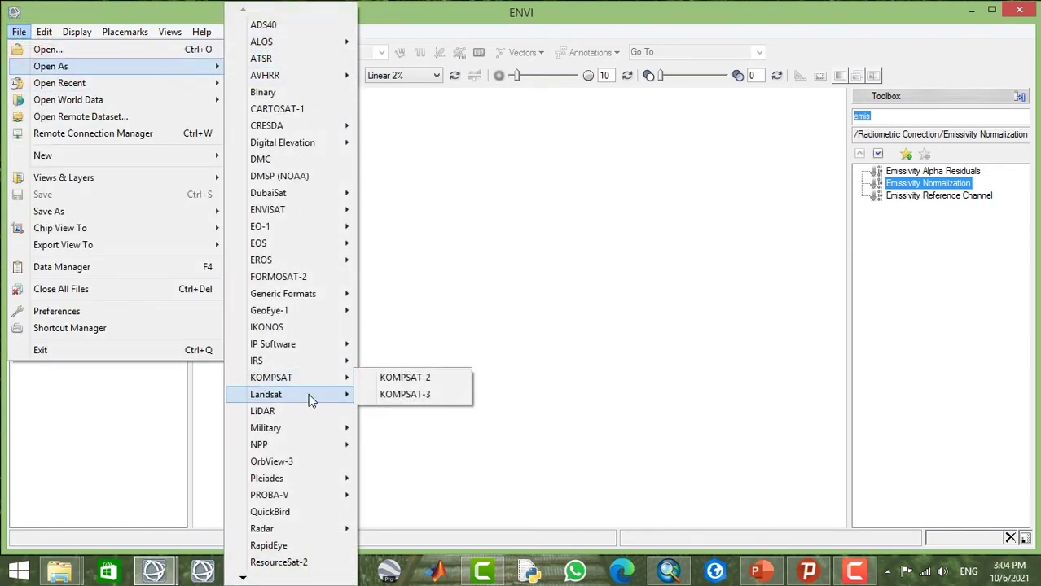
pyautogui.moveTo(311, 398)
pyautogui.click(401, 412)
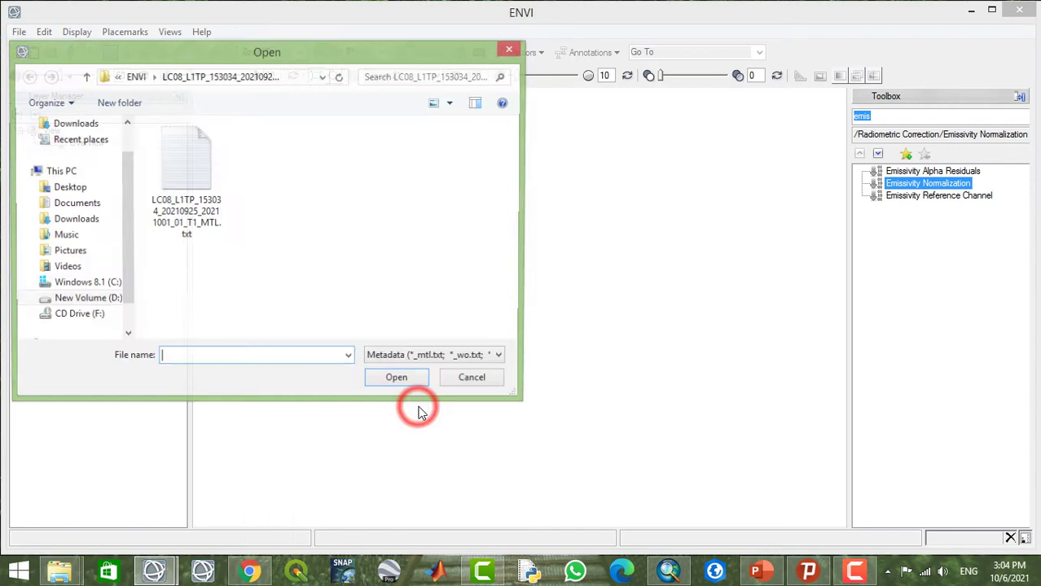
pyautogui.click(196, 170)
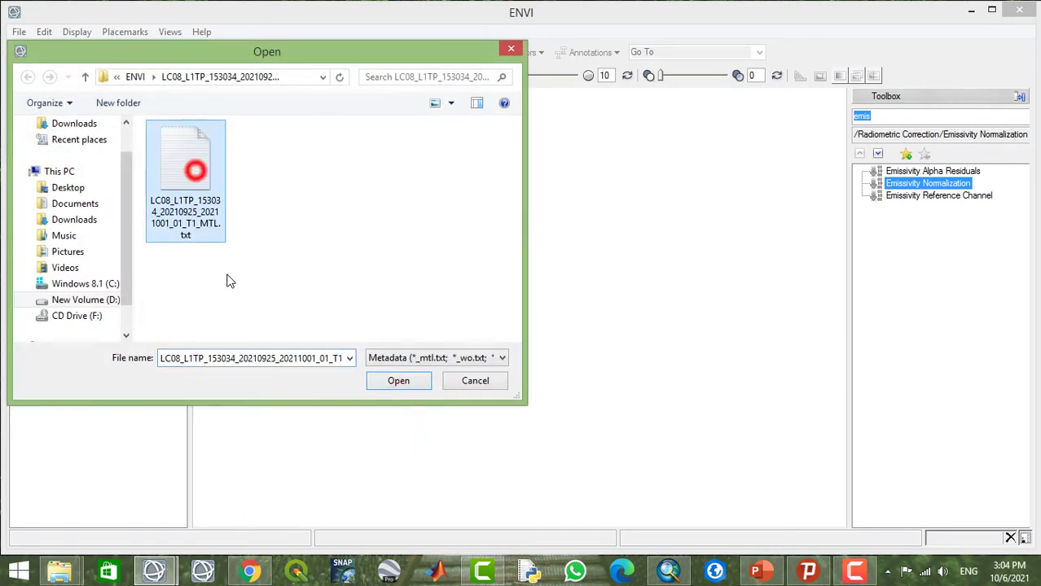
pyautogui.click(401, 382)
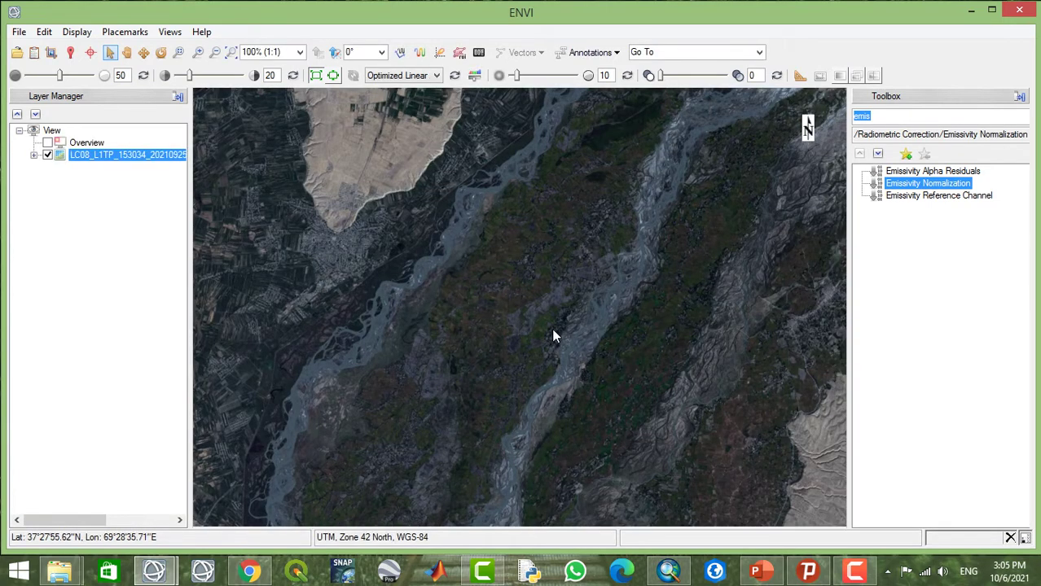
pyautogui.click(46, 155)
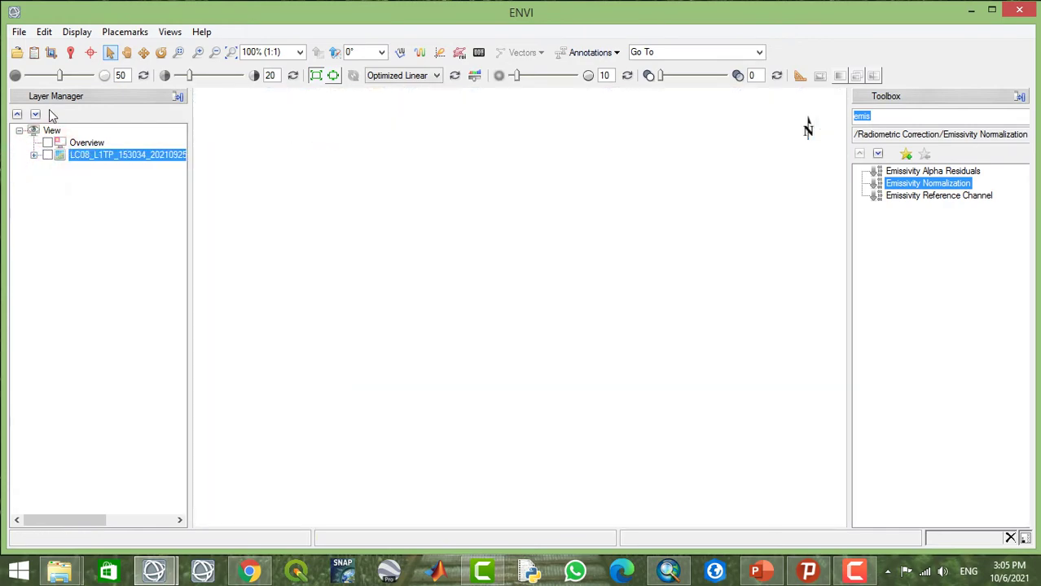
# - Load the Thermal Infrared 1 (10.9000) band from the Data Manager into the view as grayscale
pyautogui.click(33, 53)
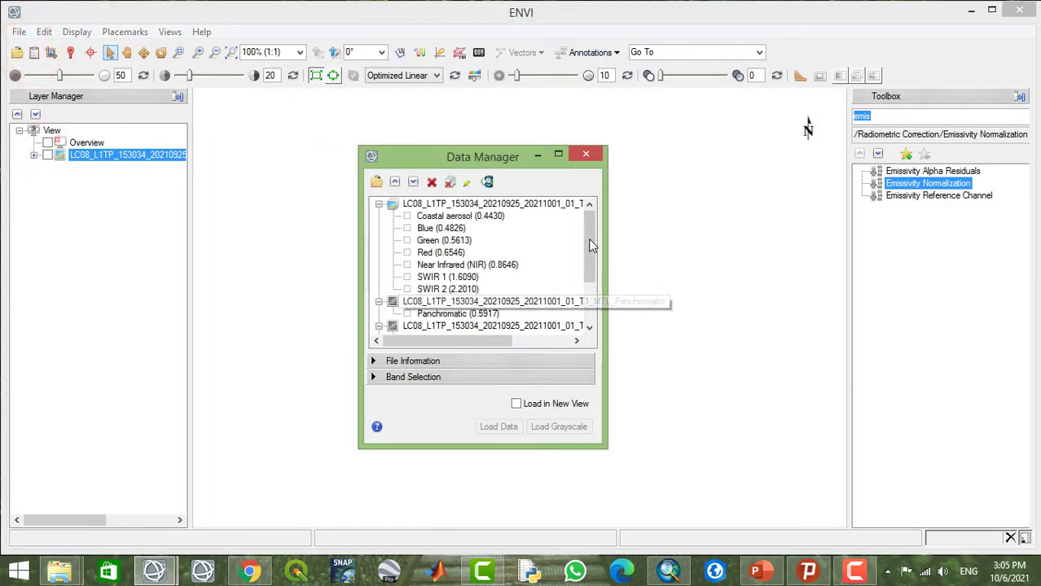
pyautogui.moveTo(586, 232); pyautogui.dragTo(588, 295)
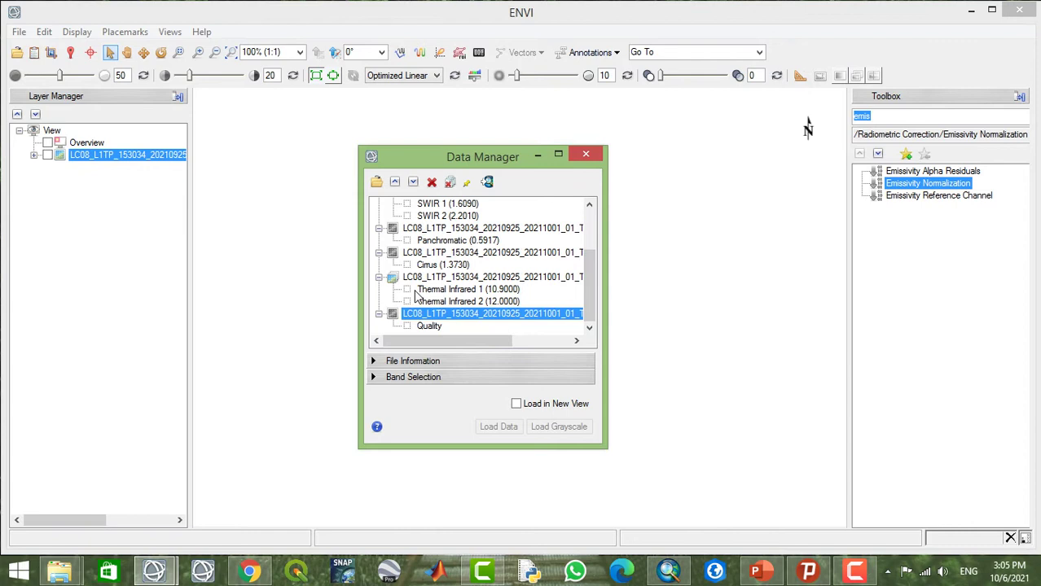
pyautogui.click(497, 314)
pyautogui.click(458, 294)
pyautogui.click(498, 426)
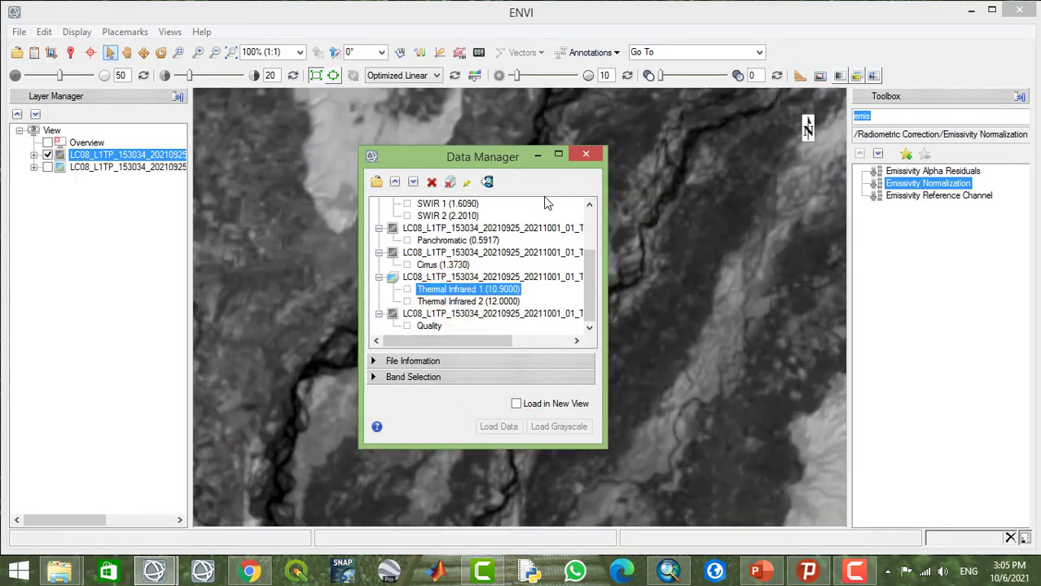
pyautogui.click(585, 155)
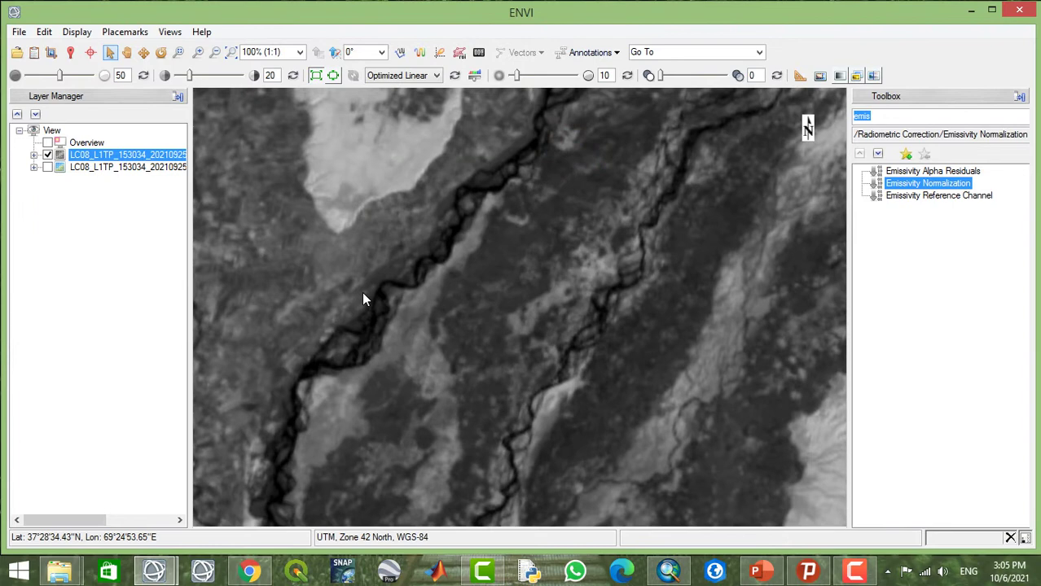
# - Zoom to full extent, then pan and zoom in to about 28% on the river valley
pyautogui.click(231, 52)
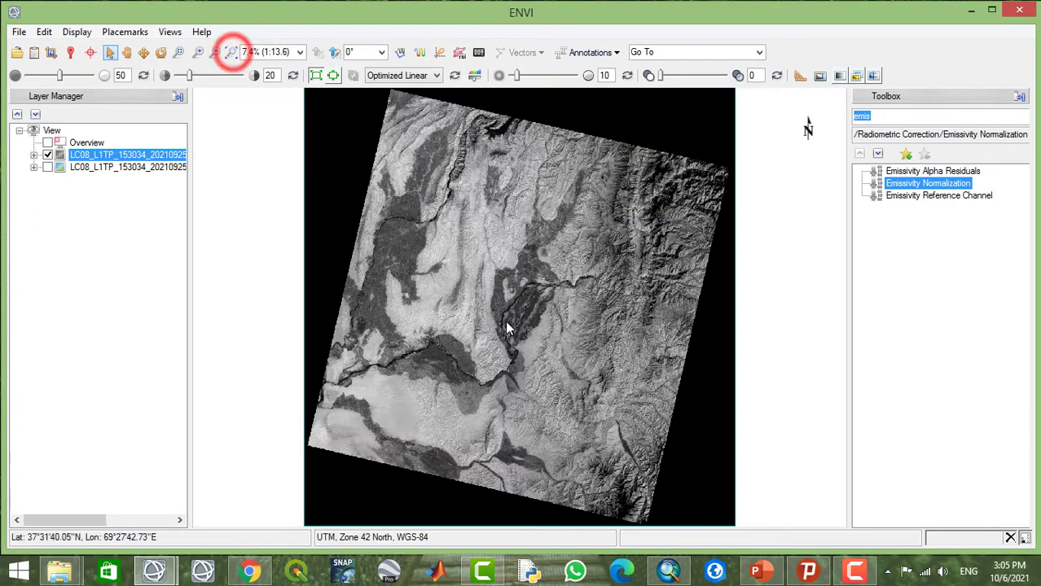
pyautogui.click(486, 355)
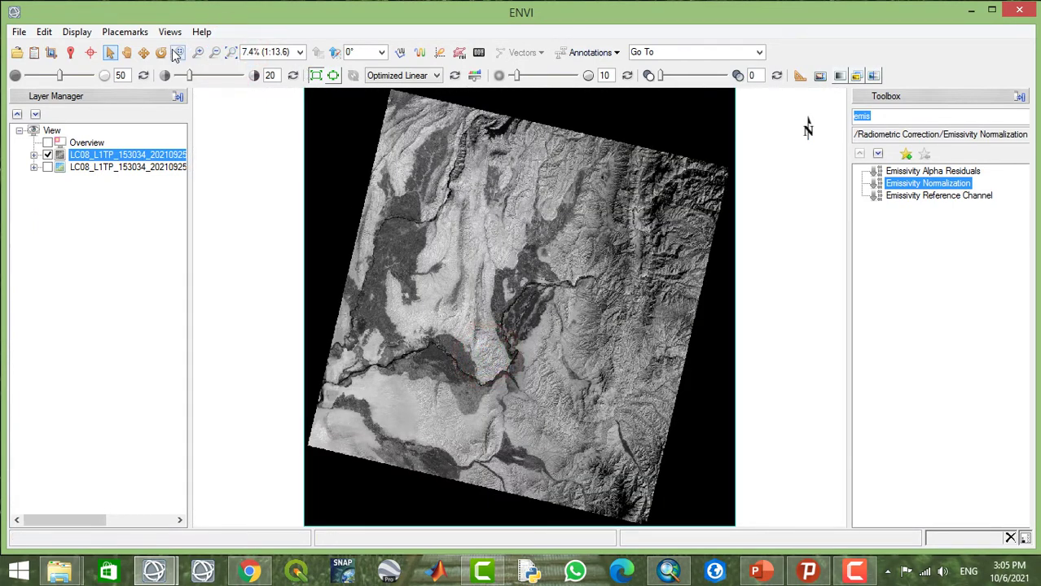
pyautogui.click(127, 52)
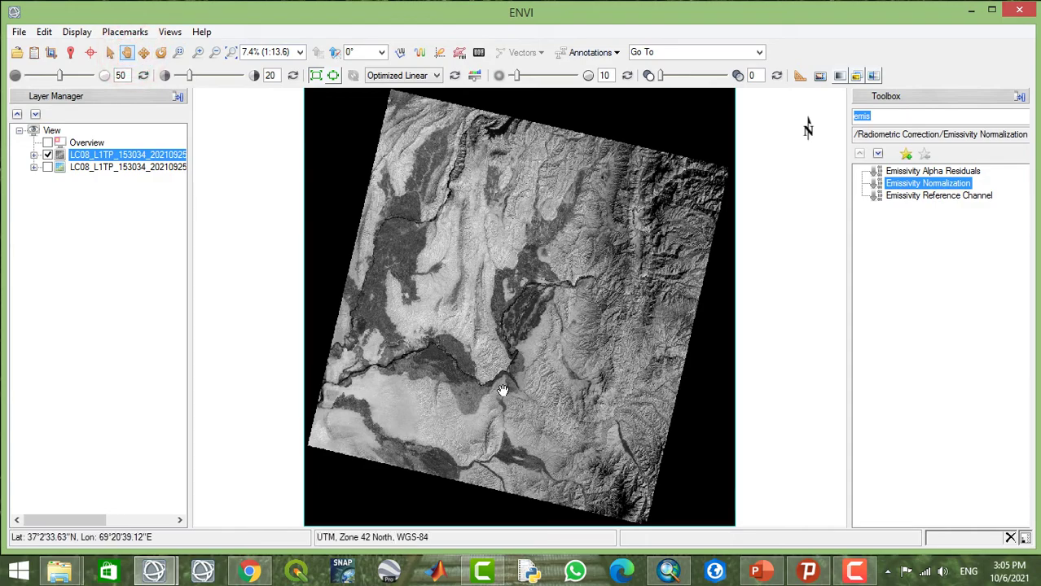
pyautogui.moveTo(496, 397); pyautogui.dragTo(530, 309)
pyautogui.scroll(5, 529, 311)
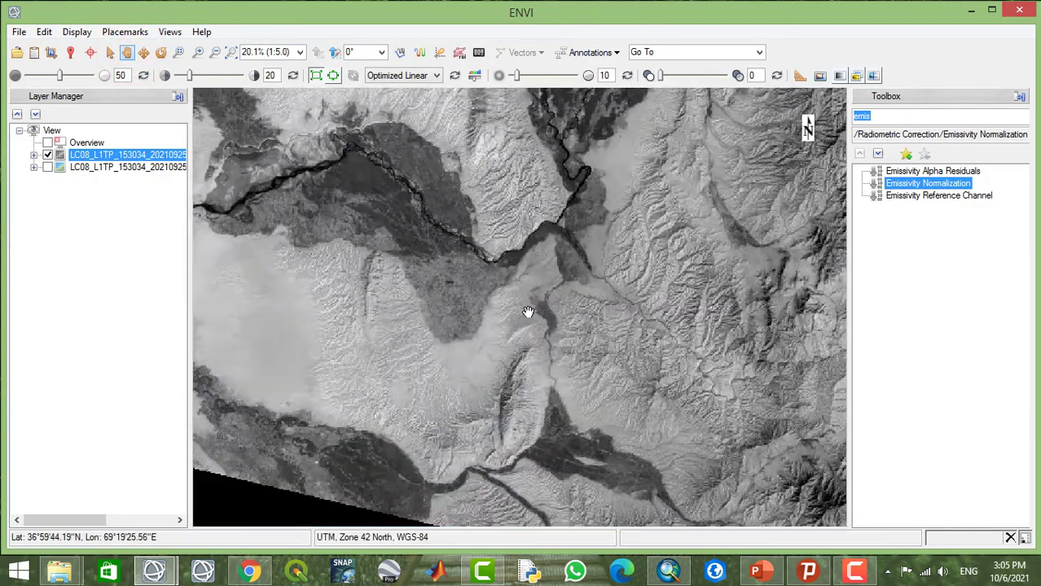
pyautogui.scroll(1, 529, 311)
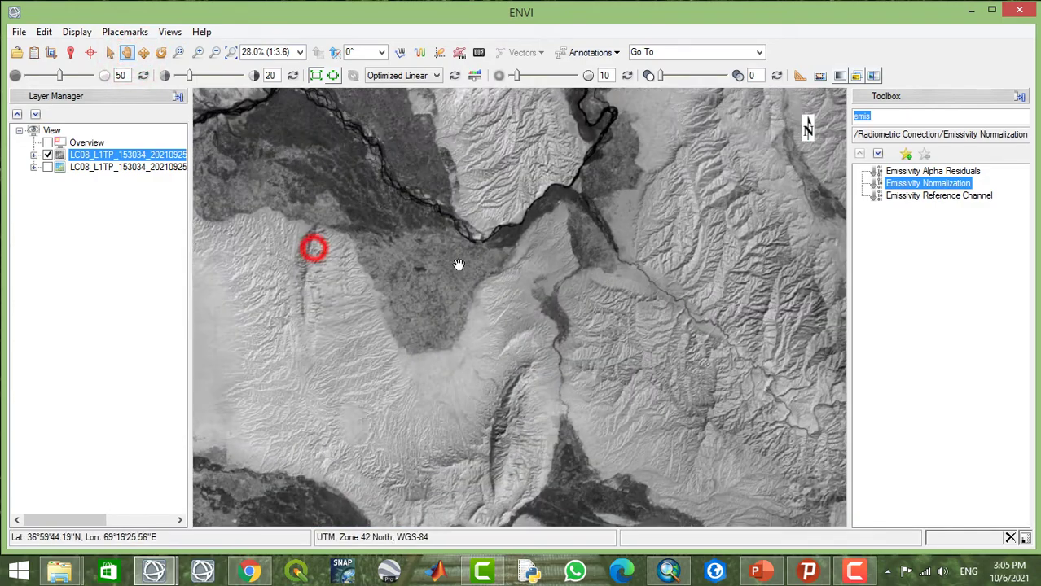
pyautogui.moveTo(397, 211); pyautogui.dragTo(475, 185)
pyautogui.moveTo(436, 216); pyautogui.dragTo(418, 261)
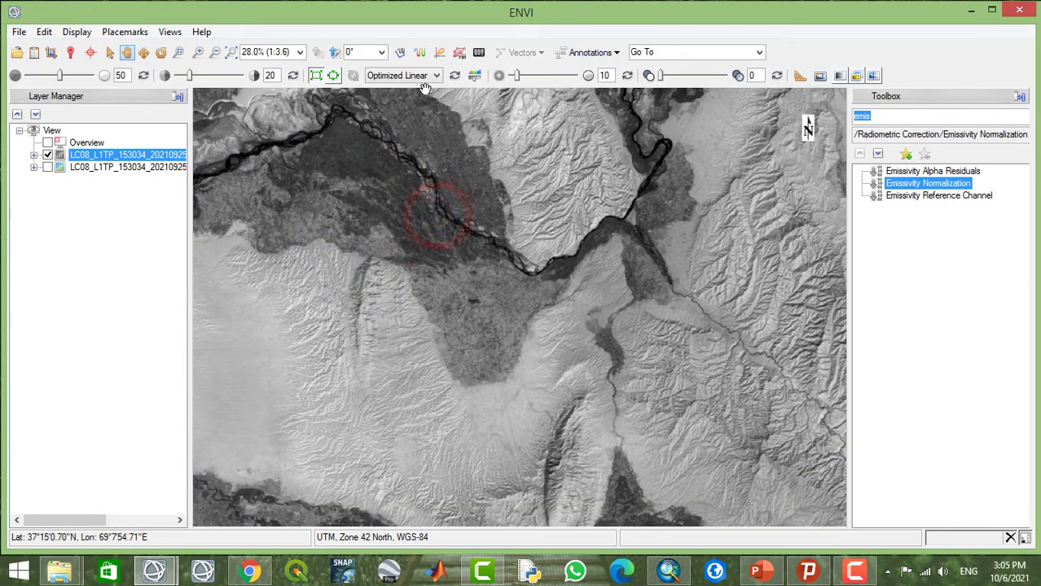
# - Draw rectangular ROI #1 over the river valley, widening it to the right
pyautogui.click(458, 56)
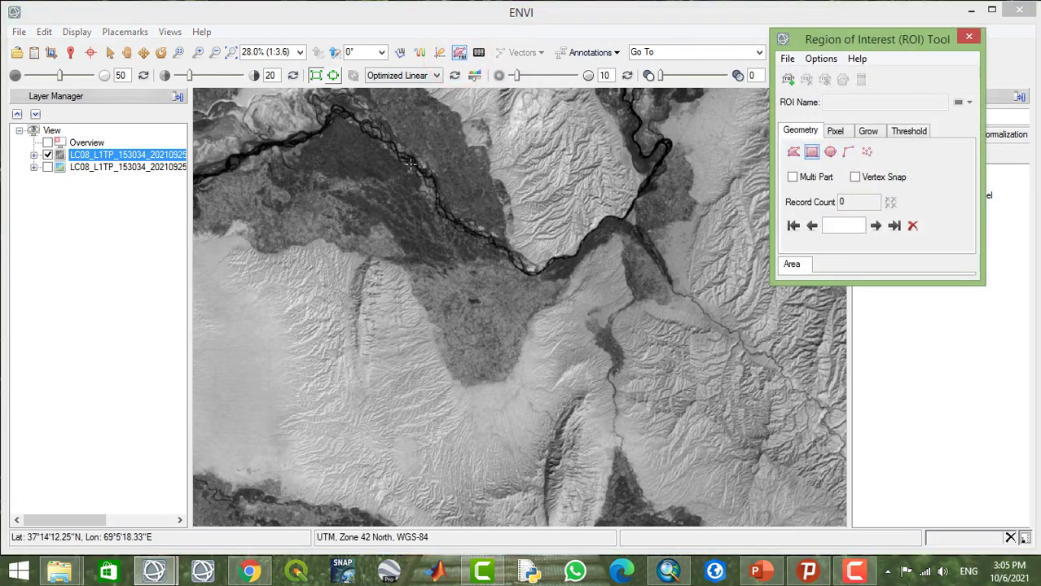
pyautogui.moveTo(408, 172); pyautogui.dragTo(532, 368)
pyautogui.moveTo(611, 390); pyautogui.dragTo(573, 364)
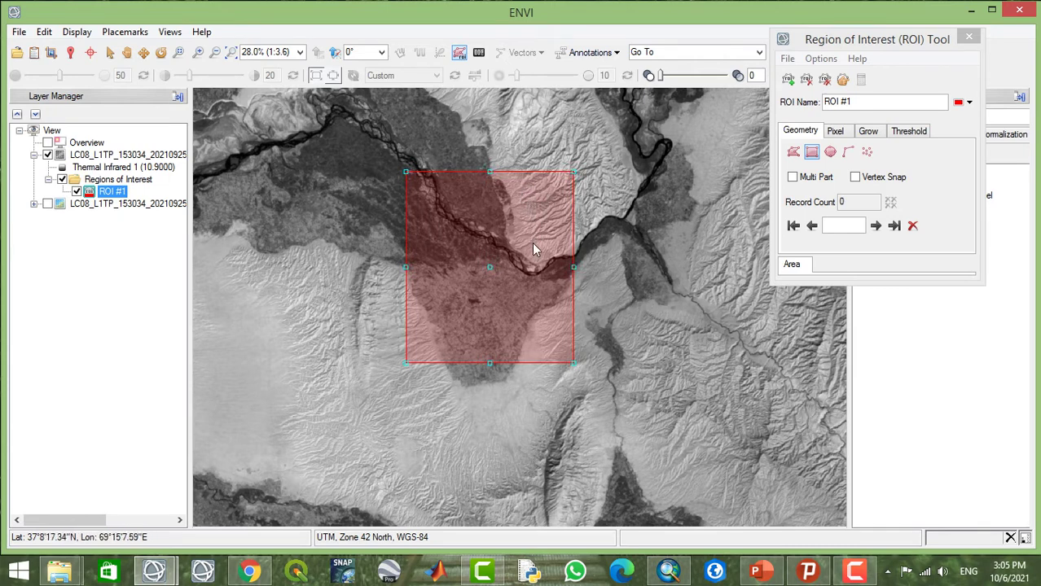
pyautogui.click(968, 39)
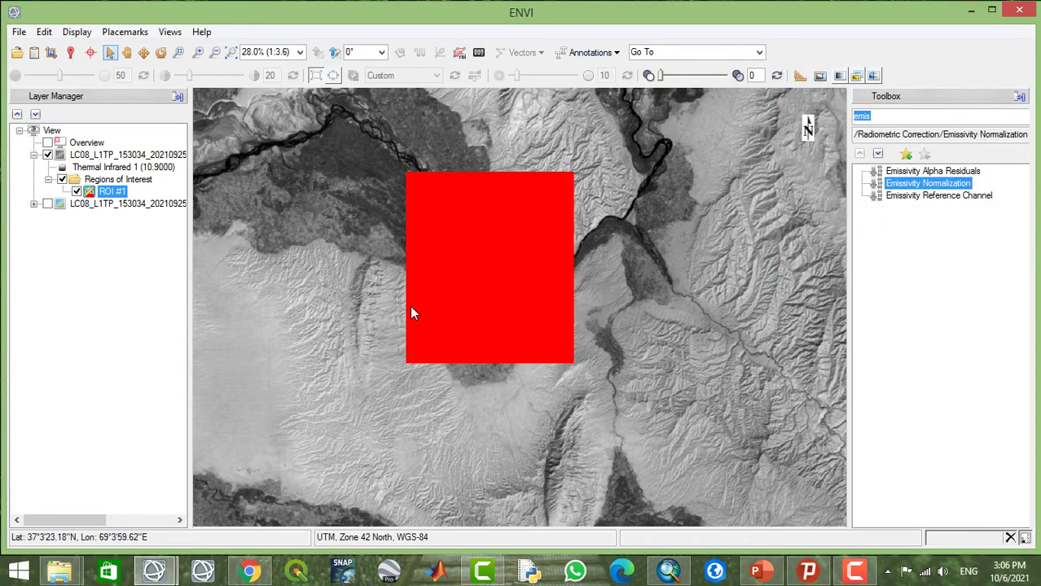
# - Rename ROI #1 to Study_area in the ROI Tool and close the tool
pyautogui.doubleClick(113, 191)
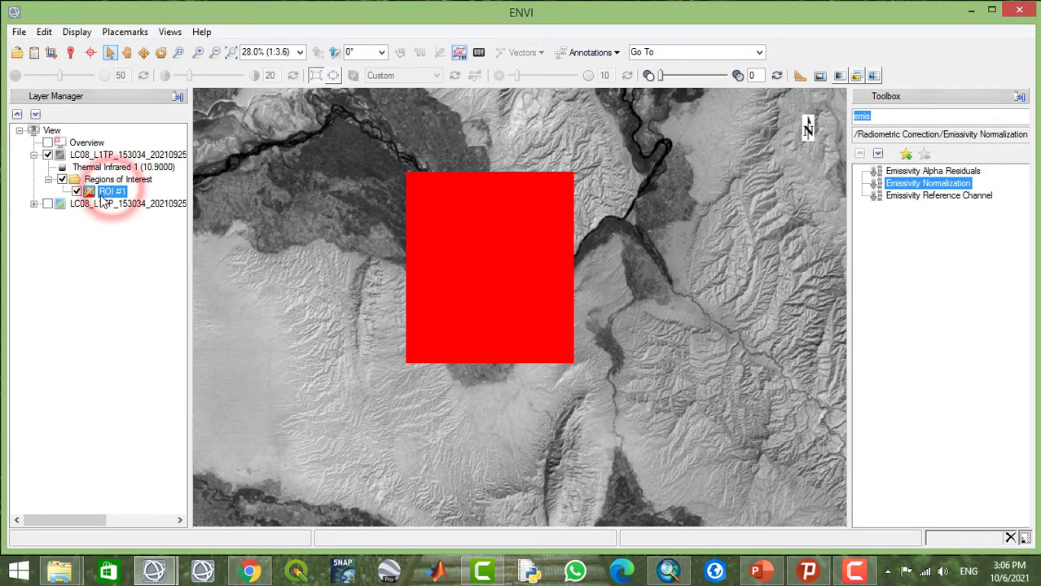
pyautogui.click(860, 102)
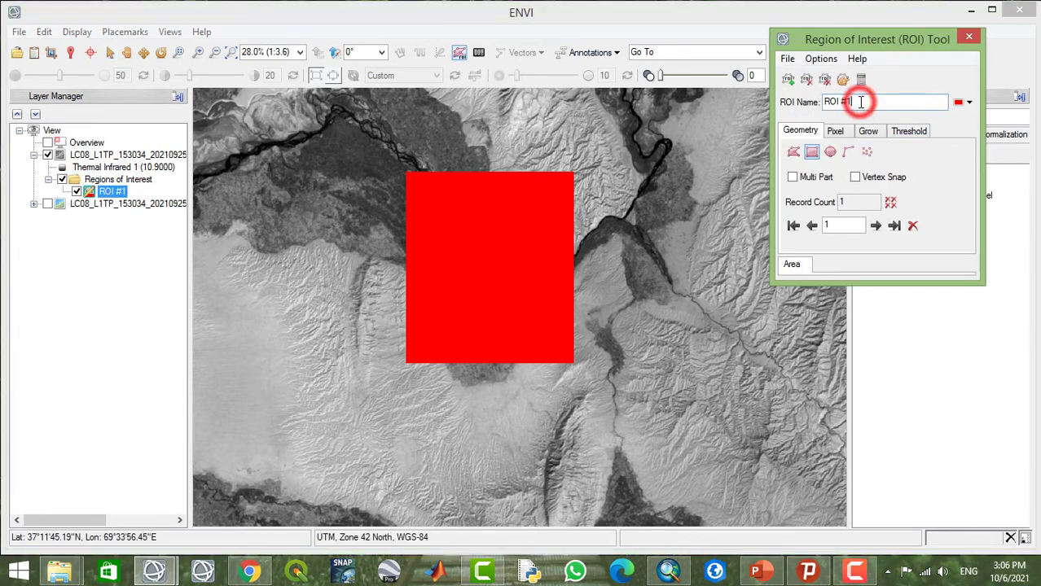
pyautogui.press('BackSpace')
pyautogui.press('BackSpace')
pyautogui.press('BackSpace')
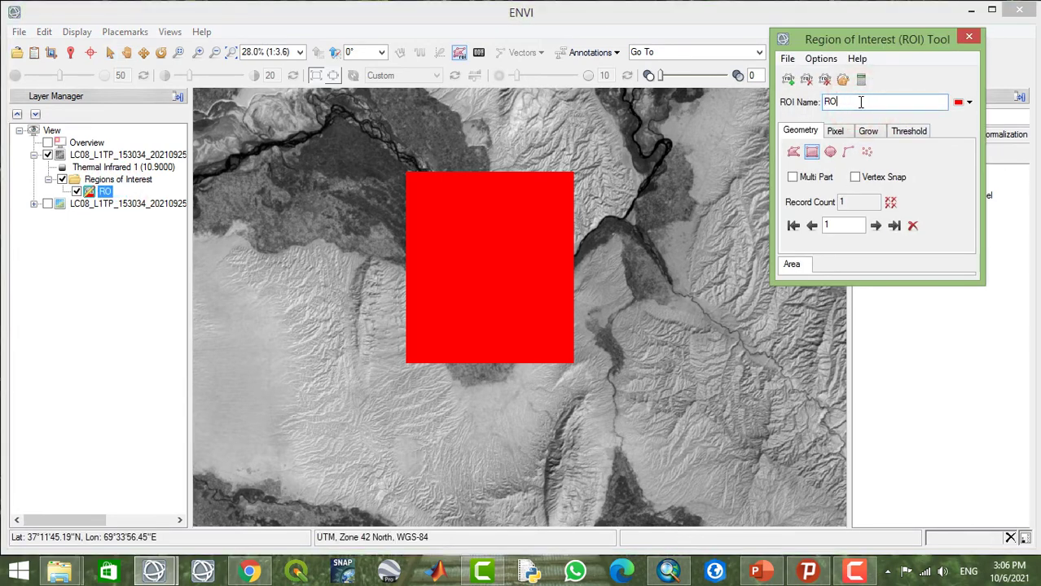
pyautogui.press('BackSpace')
pyautogui.press('BackSpace')
pyautogui.write('Study_area')
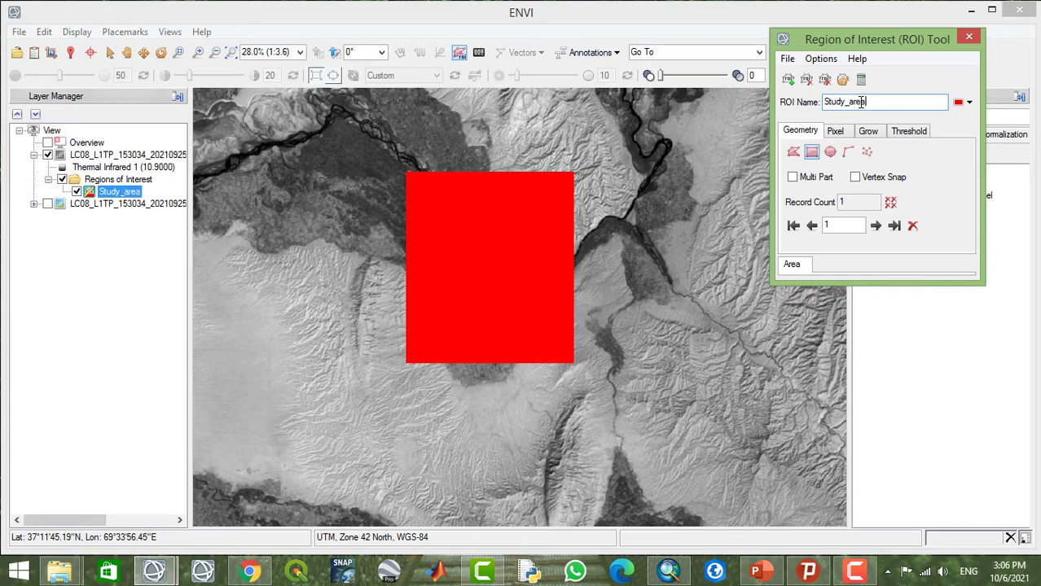
pyautogui.click(944, 184)
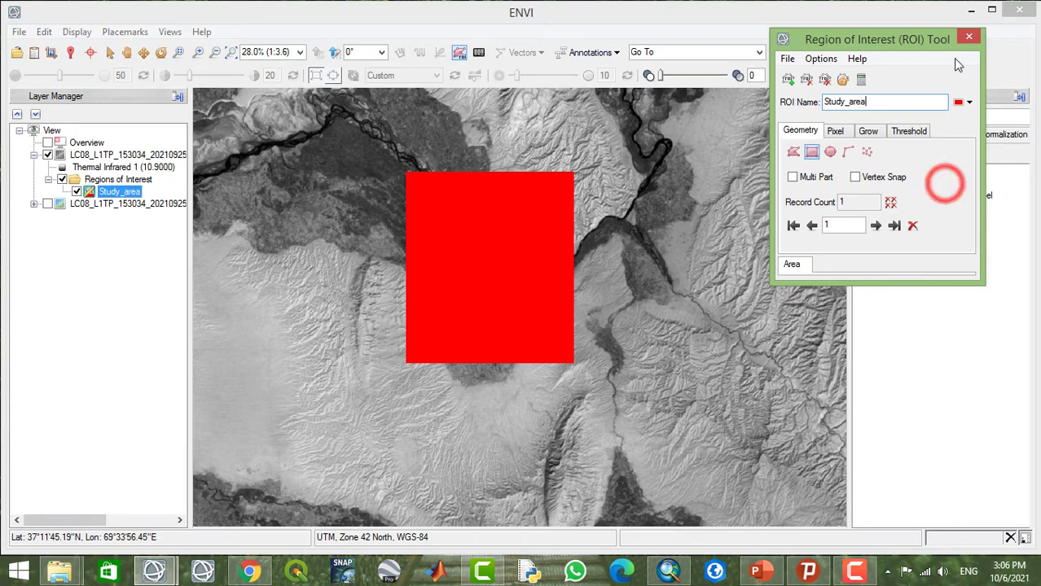
pyautogui.click(969, 38)
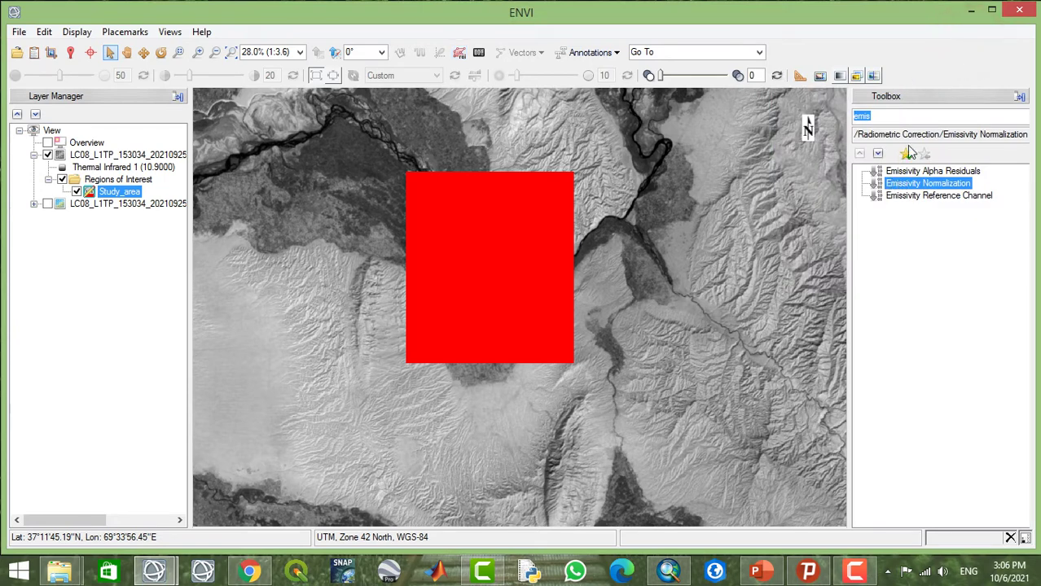
# - Search the Toolbox for 'Ra', launch Radiometric Calibration and choose the MTL_Thermal input file
pyautogui.click(896, 116)
pyautogui.press('BackSpace')
pyautogui.write('R')
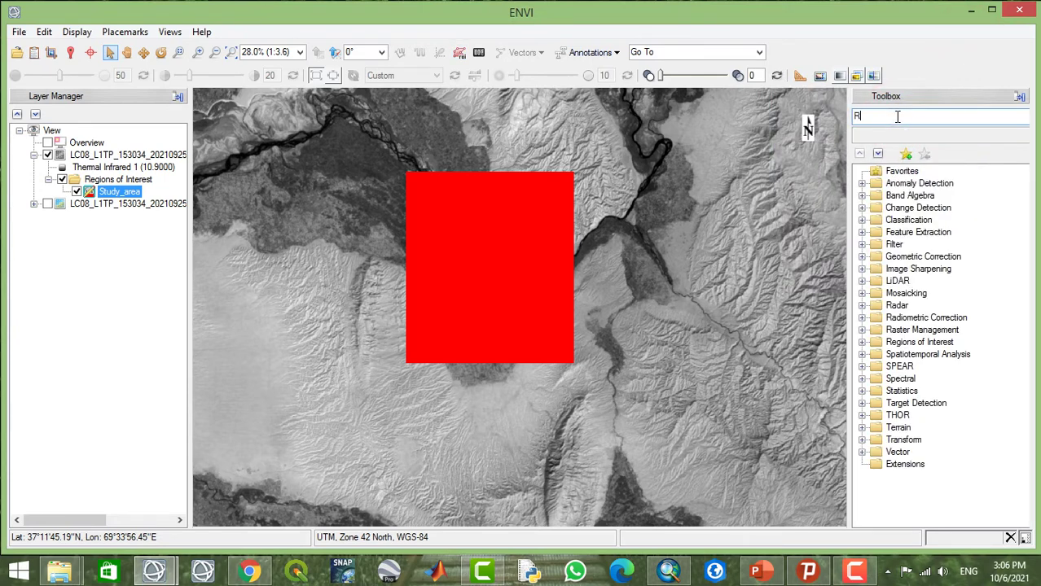
pyautogui.write('adio')
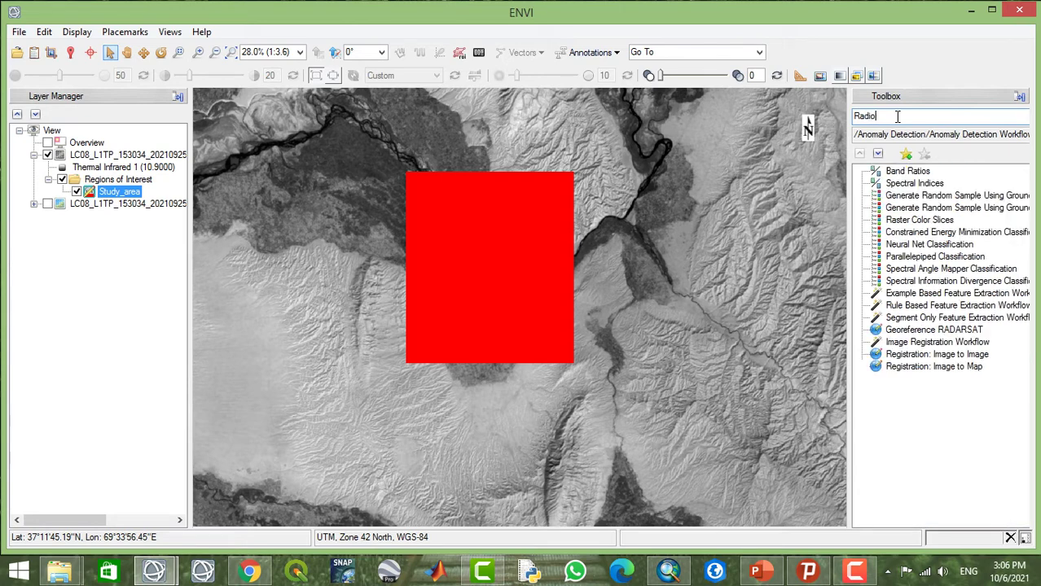
pyautogui.doubleClick(917, 171)
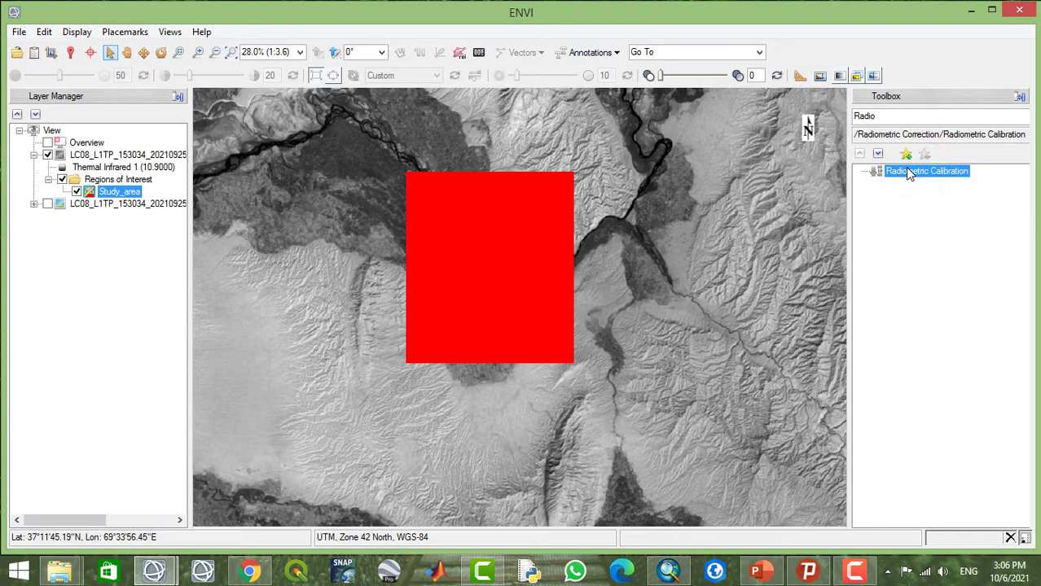
pyautogui.doubleClick(907, 172)
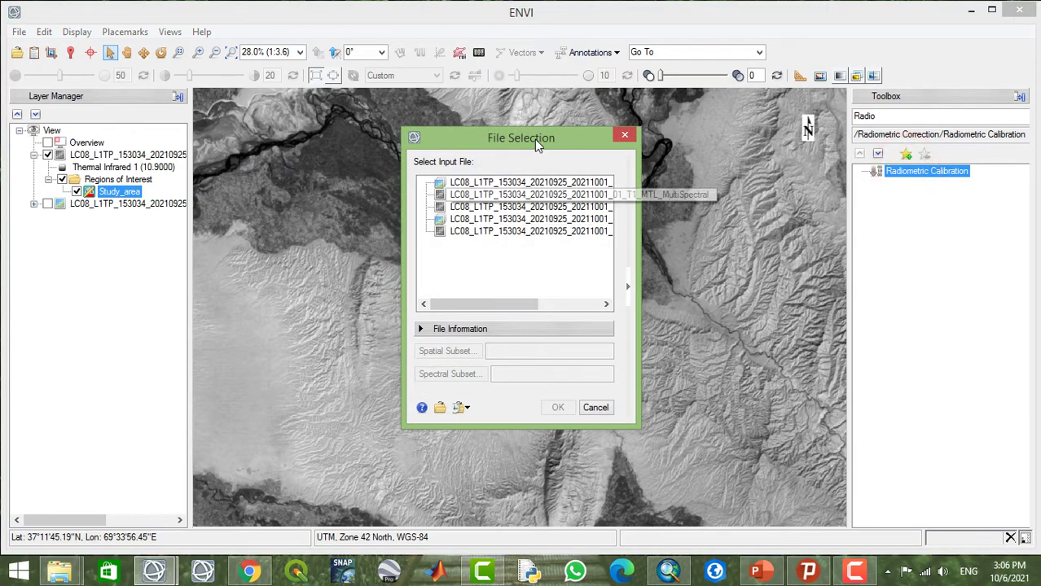
pyautogui.moveTo(534, 139); pyautogui.dragTo(484, 36)
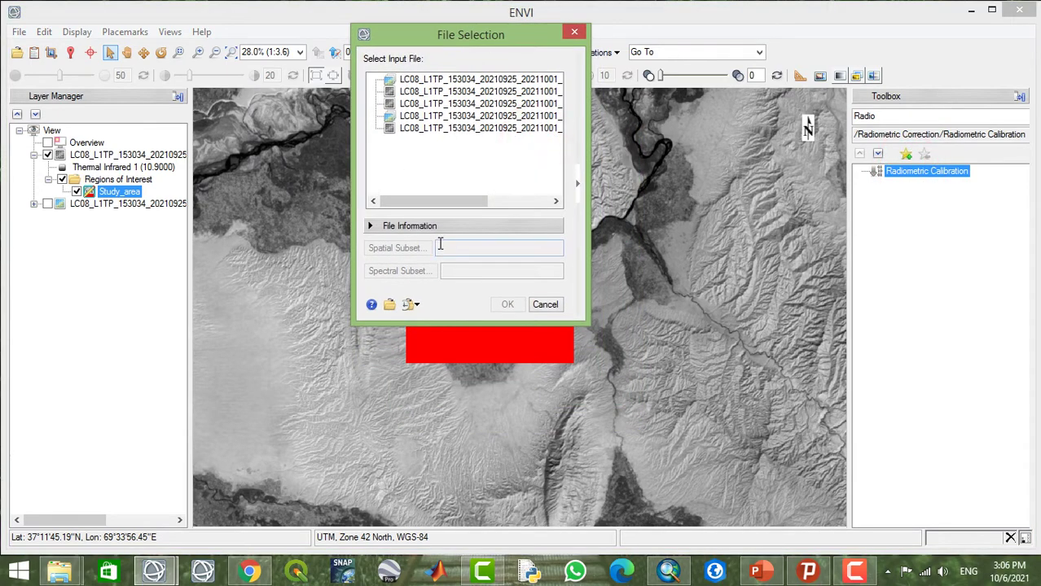
pyautogui.moveTo(434, 201); pyautogui.dragTo(495, 204)
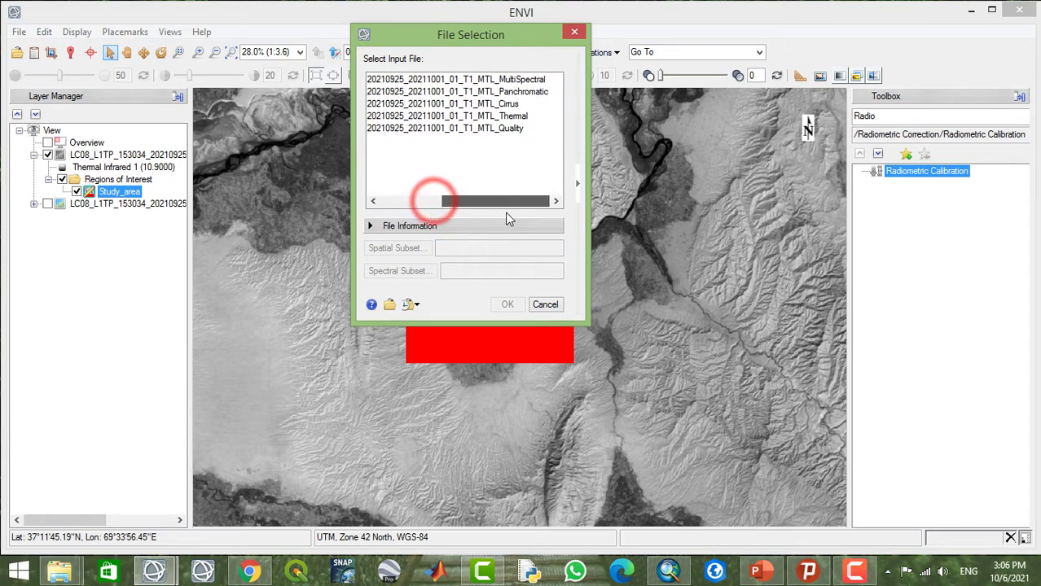
pyautogui.click(484, 118)
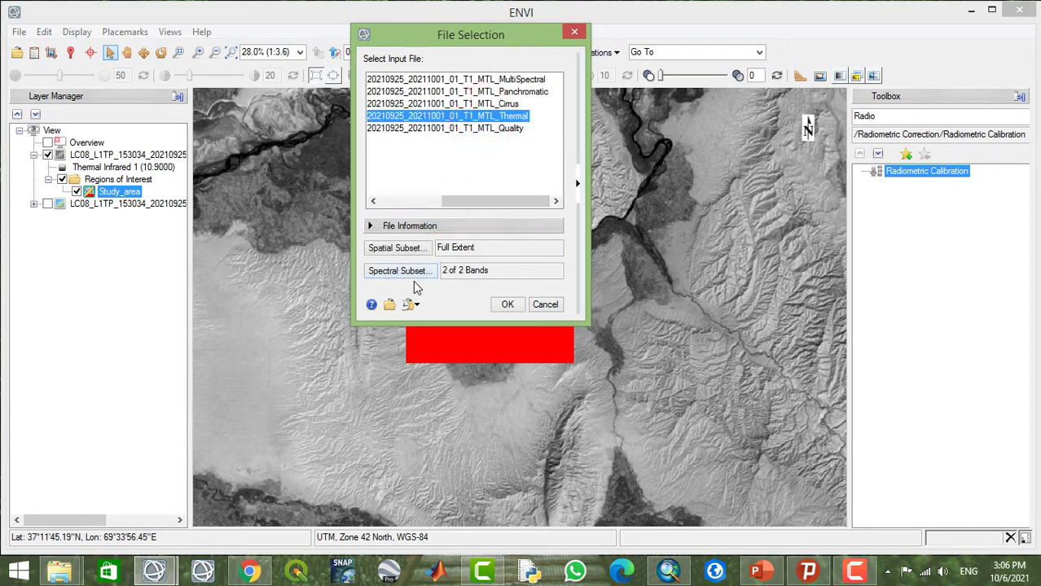
# - Spatially subset the thermal input by the Study_area ROI (785 × 896 pixels) and accept it
pyautogui.click(398, 249)
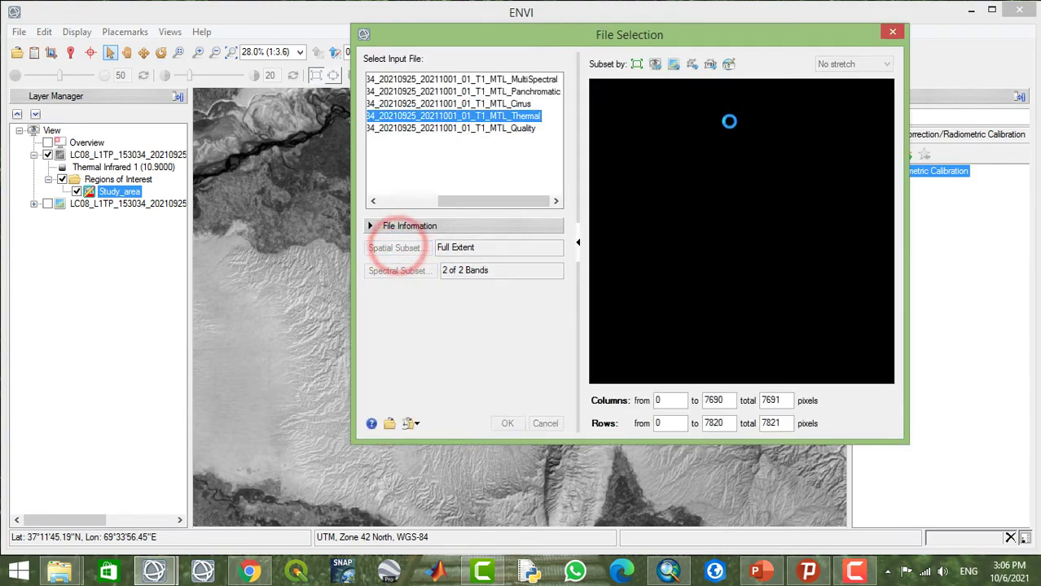
pyautogui.click(710, 65)
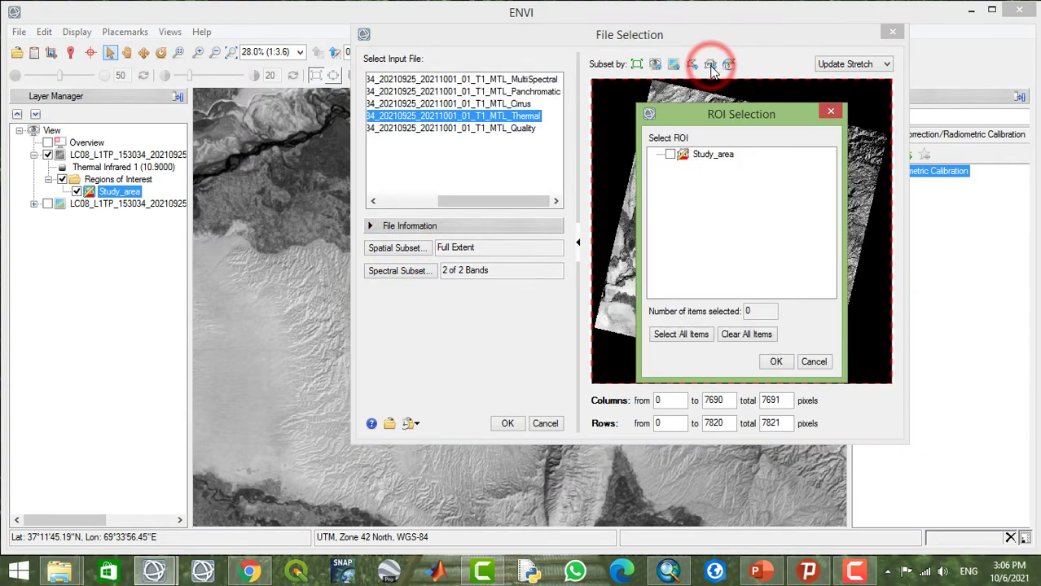
pyautogui.click(669, 154)
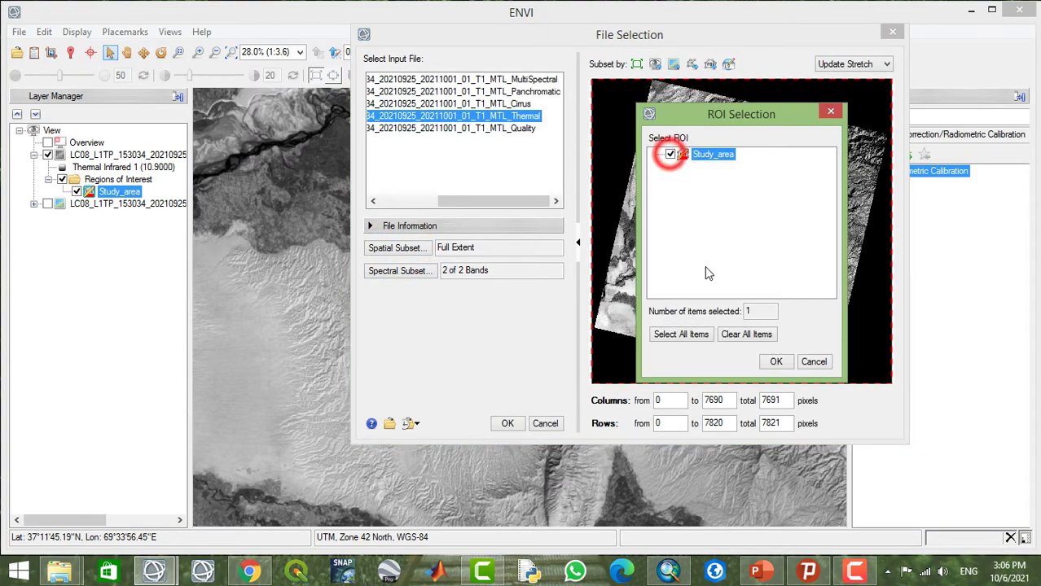
pyautogui.click(772, 362)
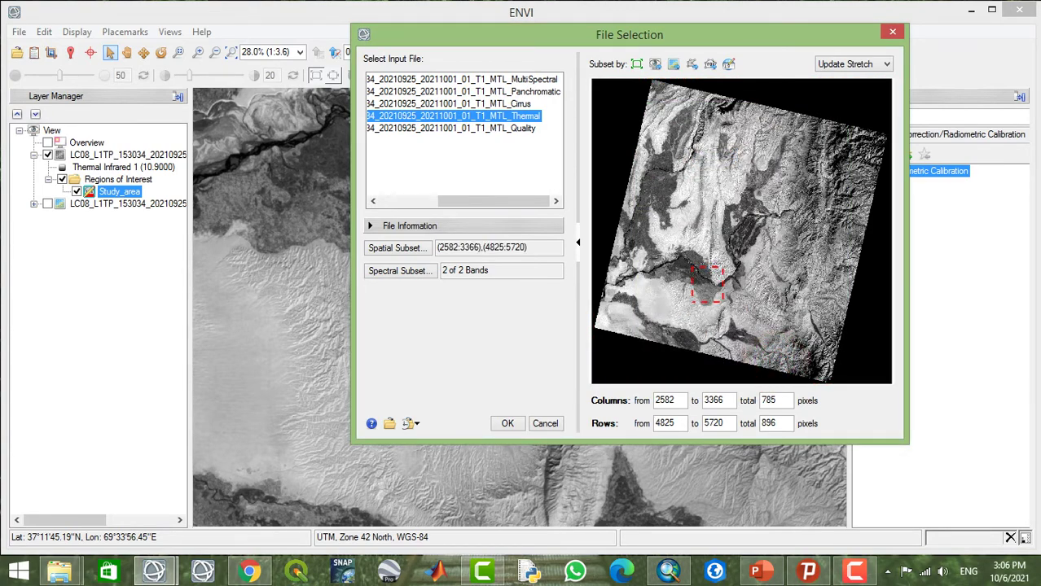
pyautogui.click(508, 425)
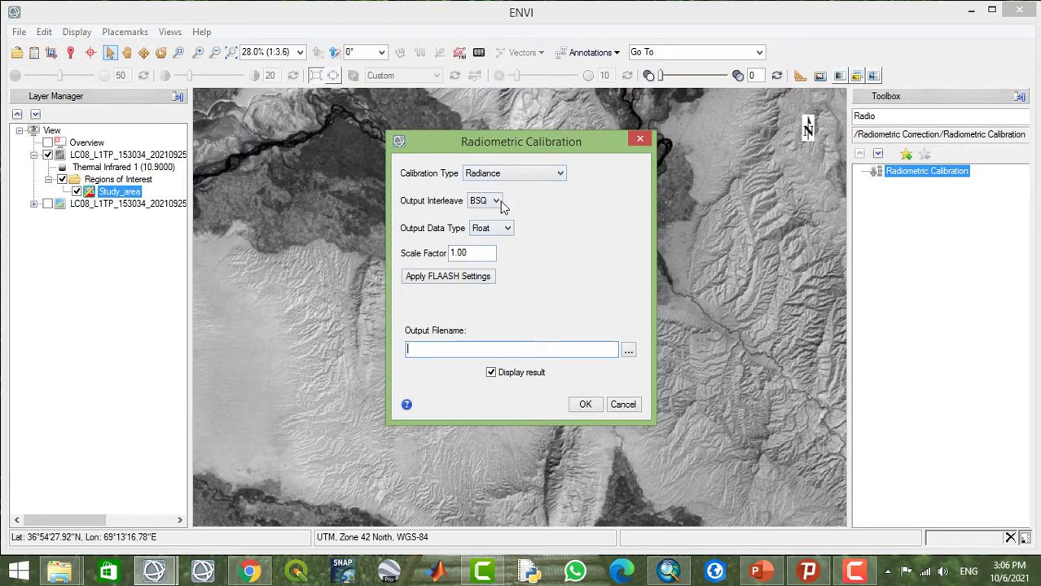
# - Run Radiance calibration with output file thermal_radiom_2021
pyautogui.click(483, 352)
pyautogui.write('thermal_radiom_202')
pyautogui.write('1')
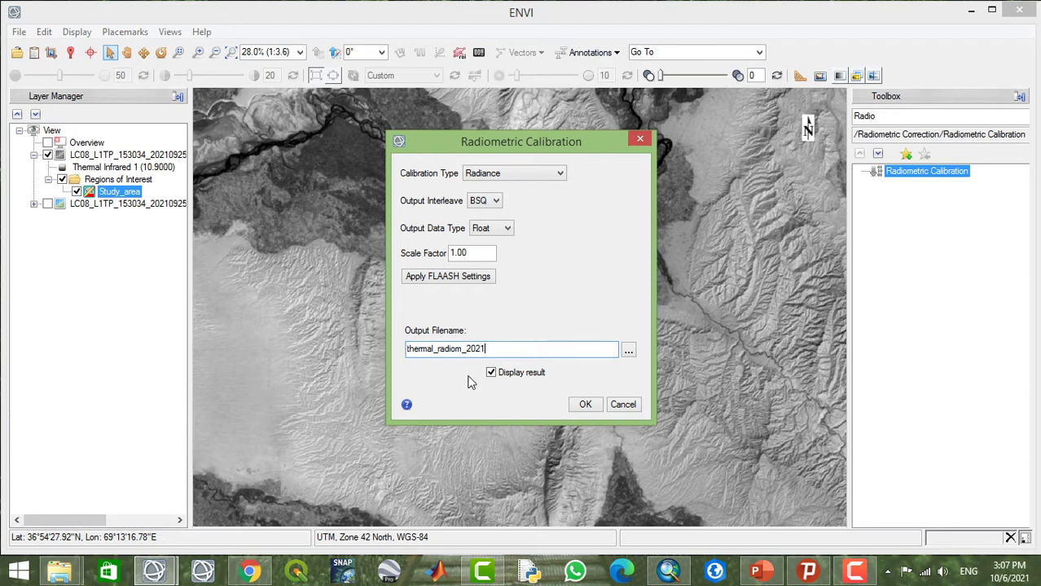
pyautogui.click(585, 405)
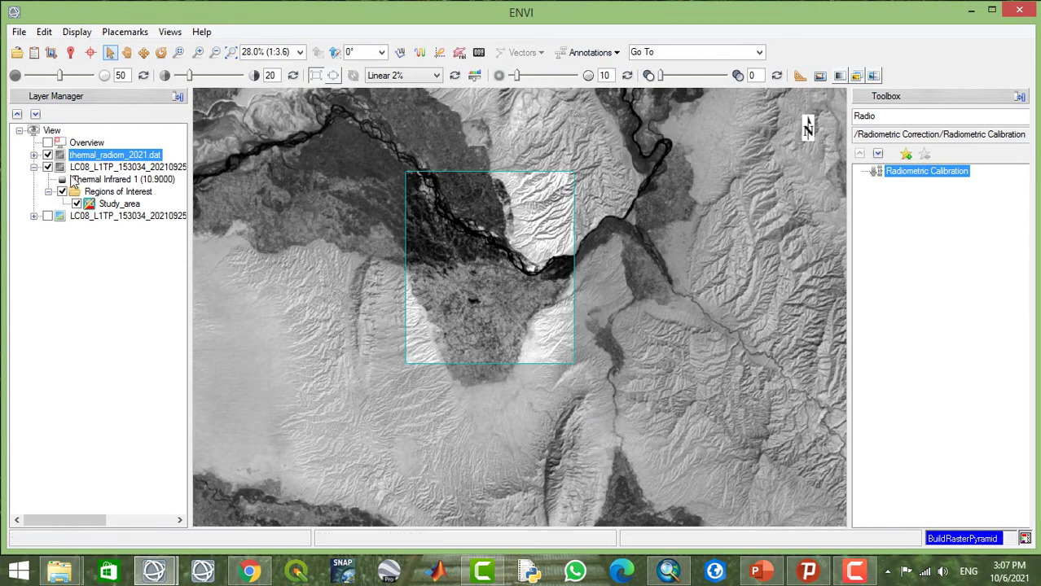
# - Hide the original LC08 layer and show Quick Stats for thermal_radiom_2021.dat (mean radiance 10.780273)
pyautogui.click(47, 167)
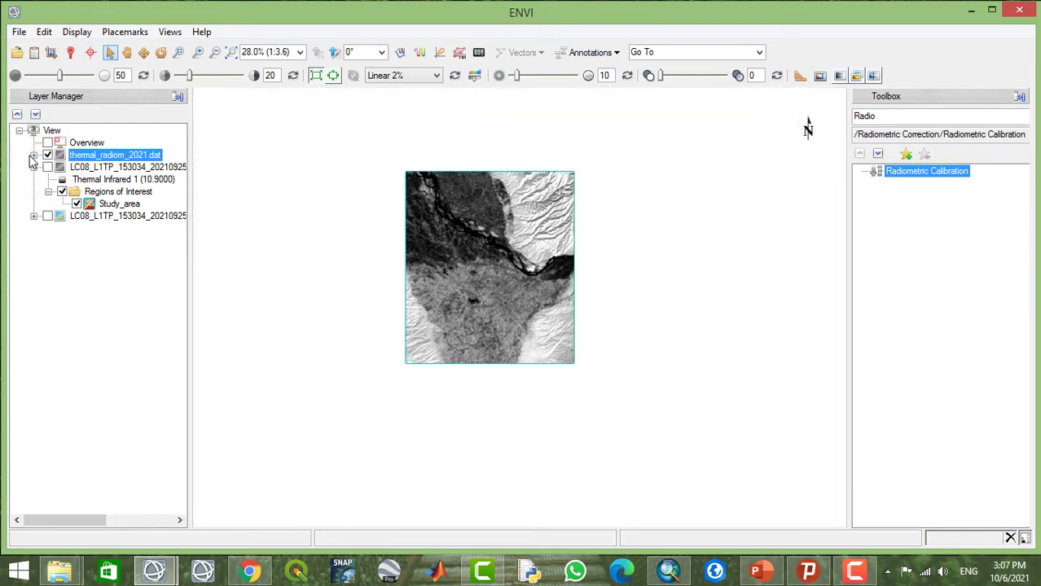
pyautogui.click(34, 156)
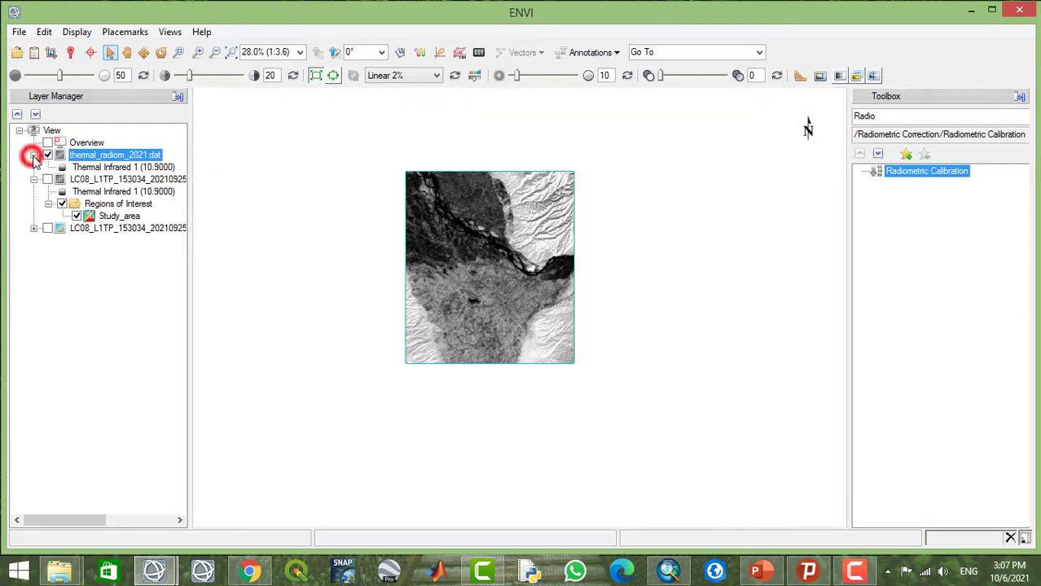
pyautogui.rightClick(99, 154)
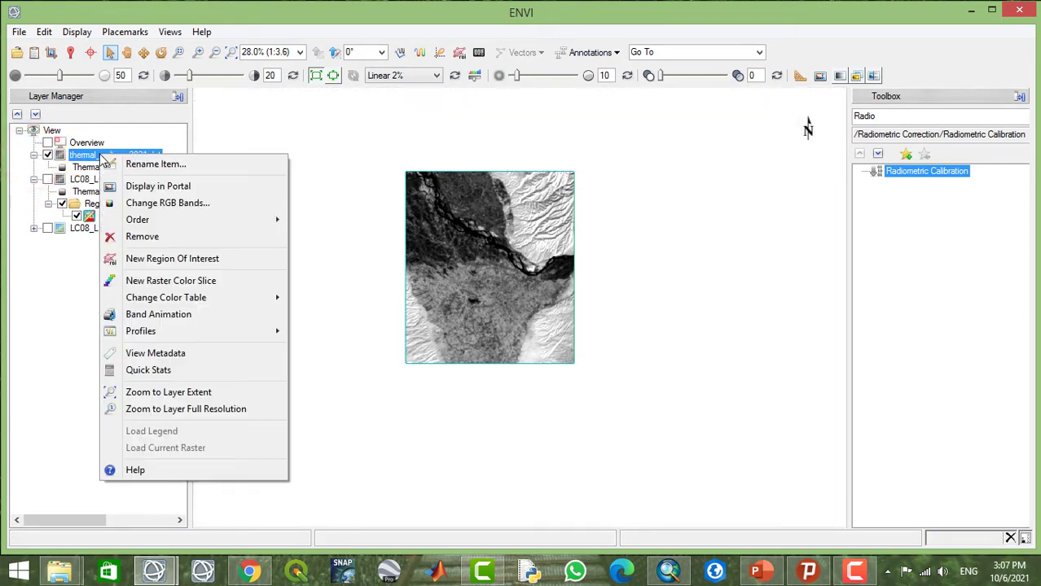
pyautogui.click(161, 371)
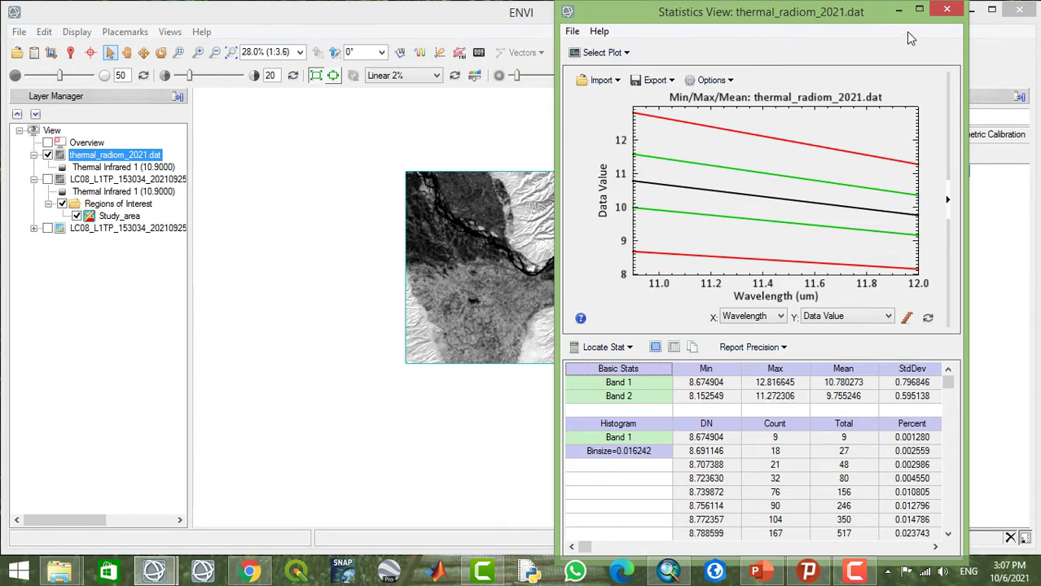
# - Close the Statistics View and search the Toolbox for 'ther' to find Thermal Atmospheric Correction
pyautogui.click(946, 11)
pyautogui.doubleClick(891, 115)
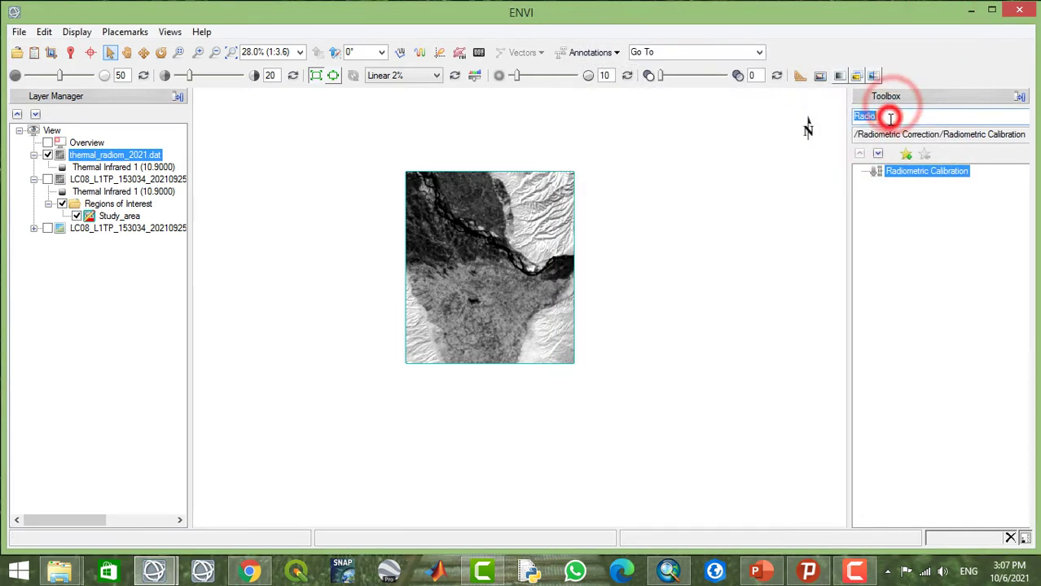
pyautogui.press('BackSpace')
pyautogui.write('th')
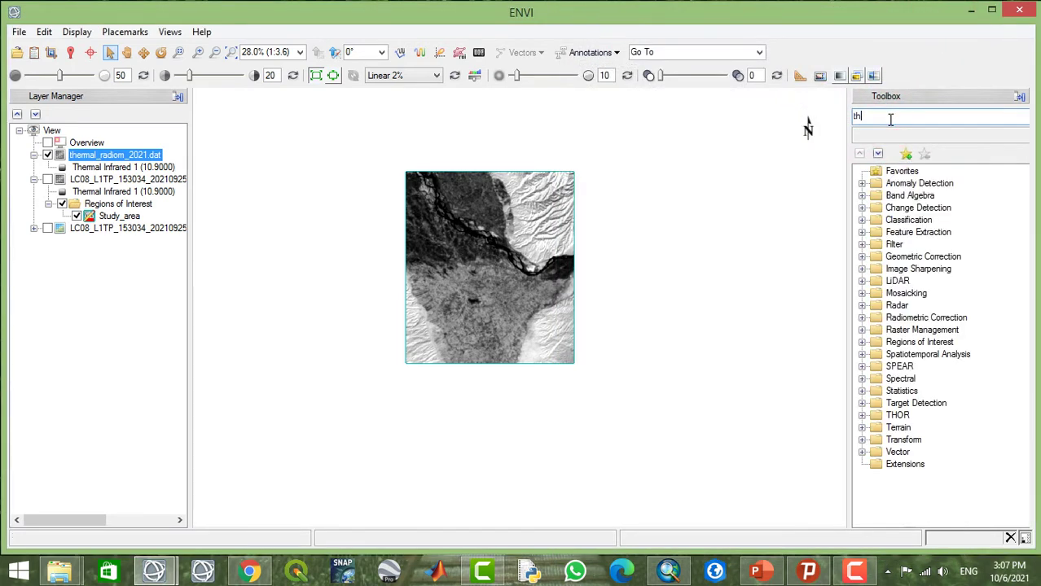
pyautogui.write('e')
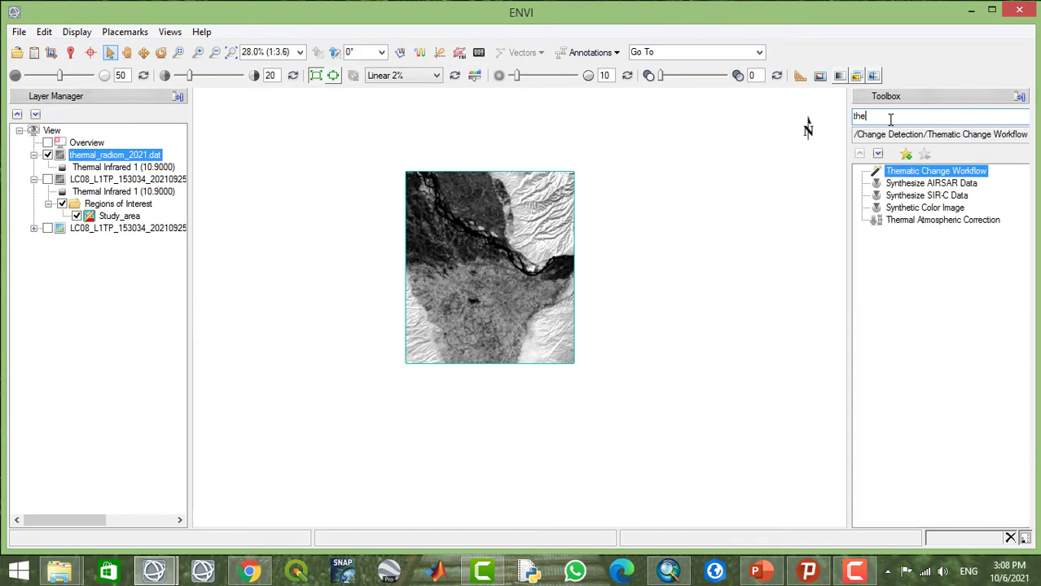
pyautogui.write('r')
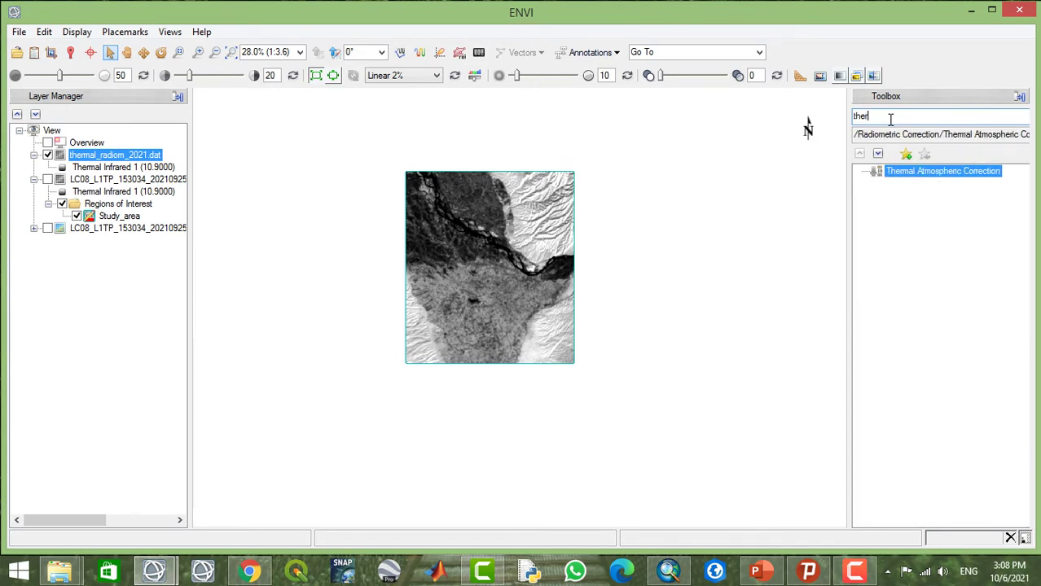
# - Start Thermal Atmospheric Correction with thermal_radiom_2021.dat as the input file
pyautogui.doubleClick(907, 170)
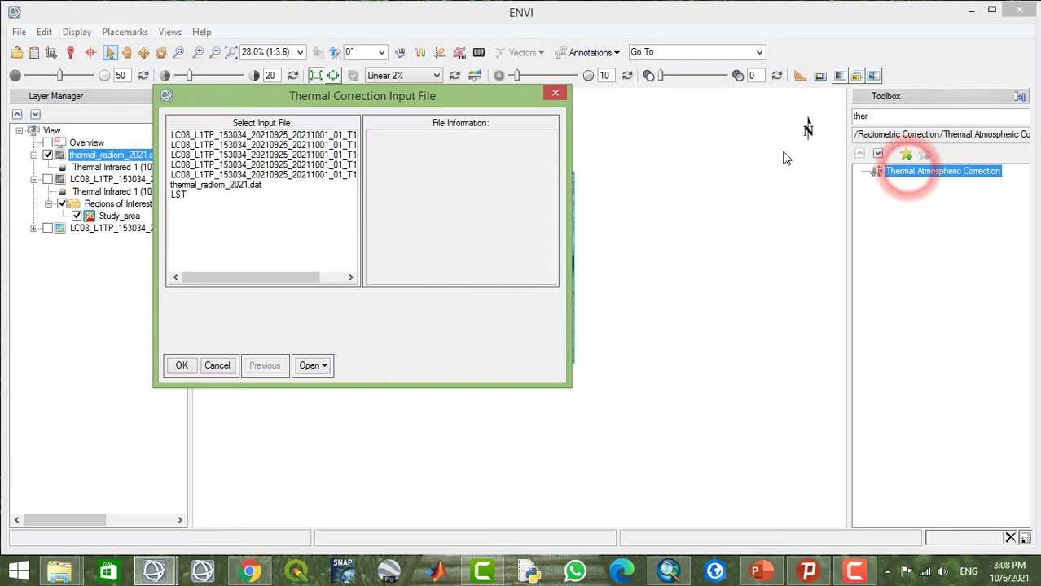
pyautogui.moveTo(419, 93); pyautogui.dragTo(511, 65)
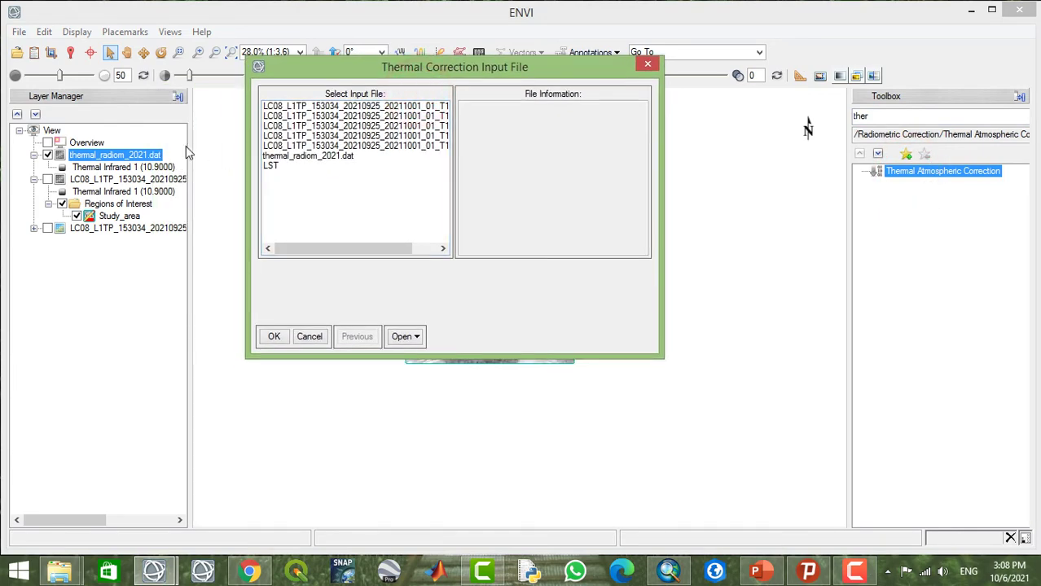
pyautogui.click(276, 157)
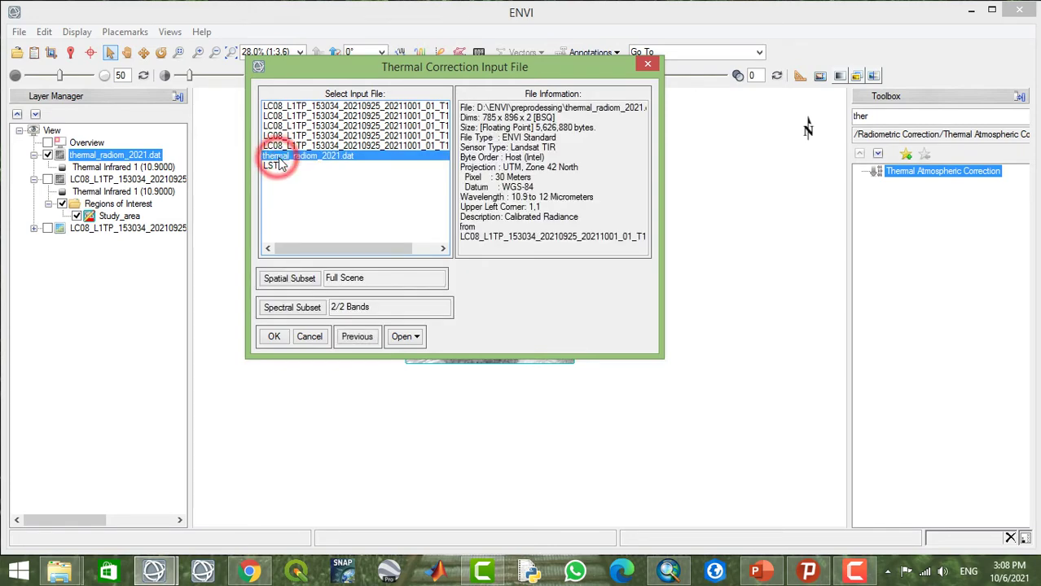
pyautogui.click(273, 337)
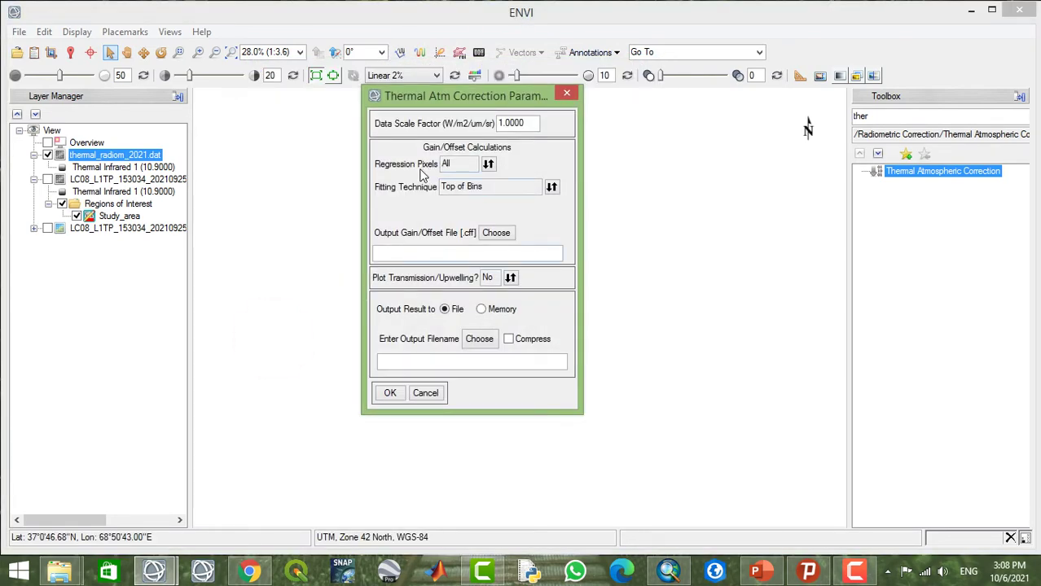
# - Save gain/offsets as thermal_offest and the result as thermal_corrected, then run the correction
pyautogui.click(444, 253)
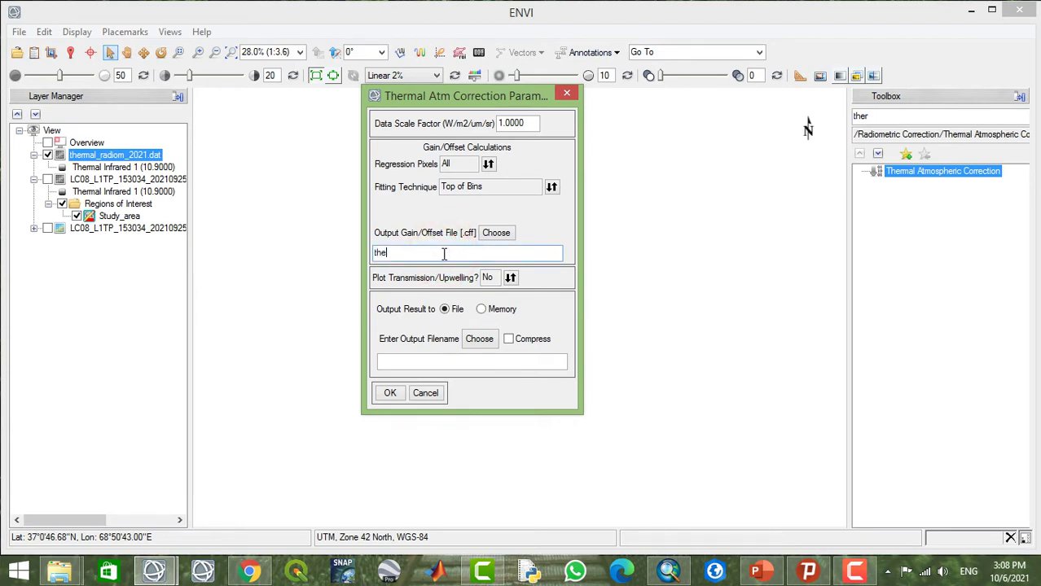
pyautogui.write('thermal_offest')
pyautogui.click(437, 360)
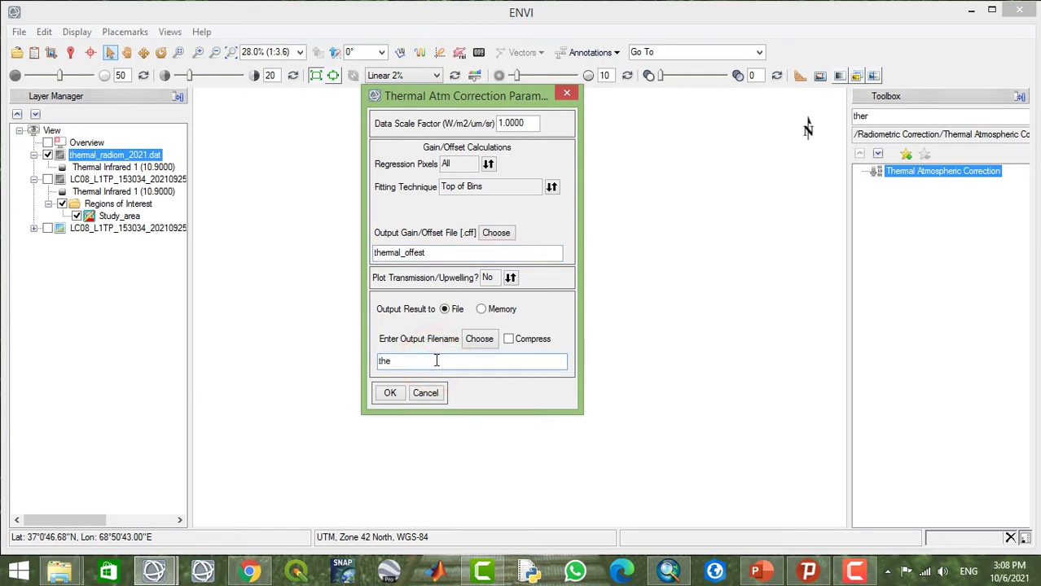
pyautogui.write('thermal_corrected')
pyautogui.click(393, 395)
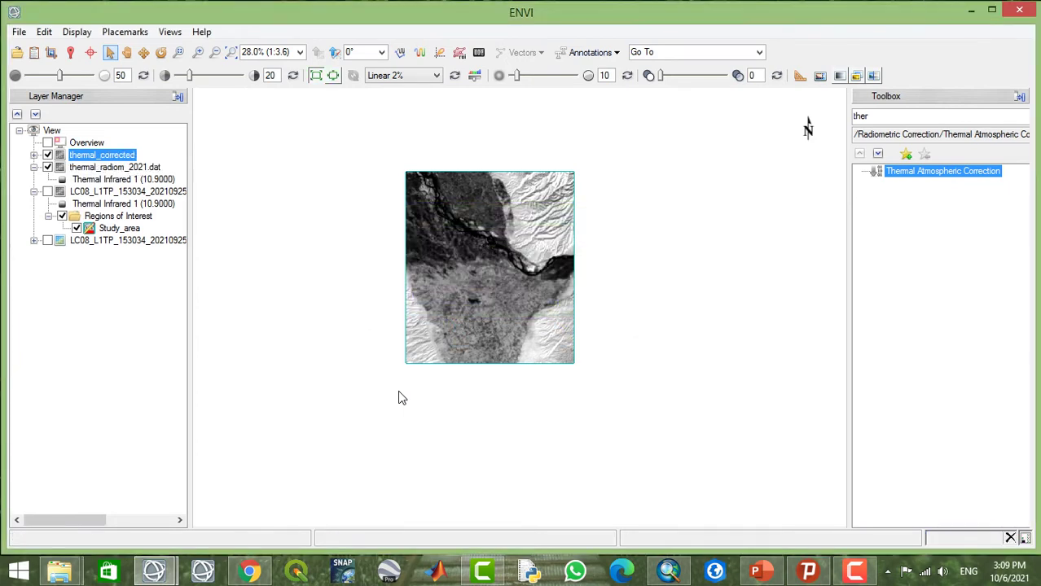
# - Expand thermal_corrected to show its band, then pan and zoom the image
pyautogui.click(34, 156)
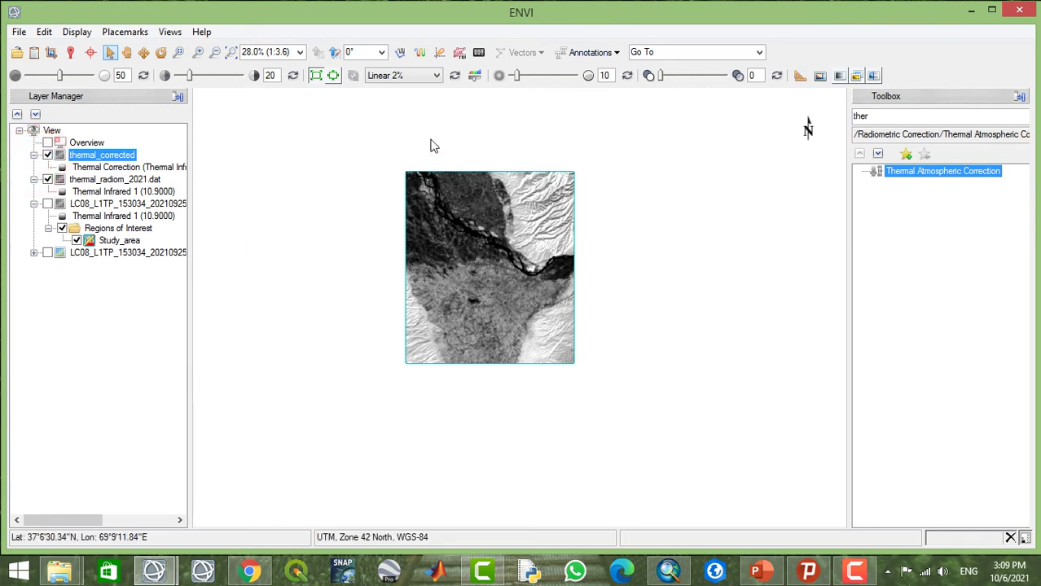
pyautogui.click(130, 53)
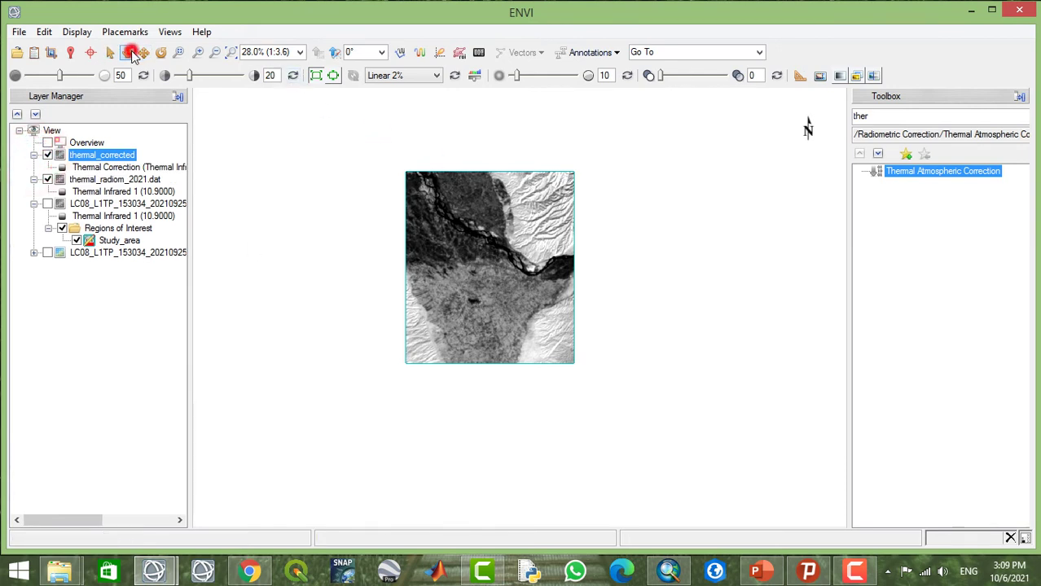
pyautogui.moveTo(504, 284)
pyautogui.mouseDown()
pyautogui.moveTo(522, 285)
pyautogui.moveTo(456, 291)
pyautogui.moveTo(558, 309)
pyautogui.moveTo(399, 353)
pyautogui.moveTo(414, 293)
pyautogui.moveTo(402, 319)
pyautogui.moveTo(565, 309)
pyautogui.moveTo(429, 220)
pyautogui.mouseUp()
pyautogui.scroll(5, 522, 285)
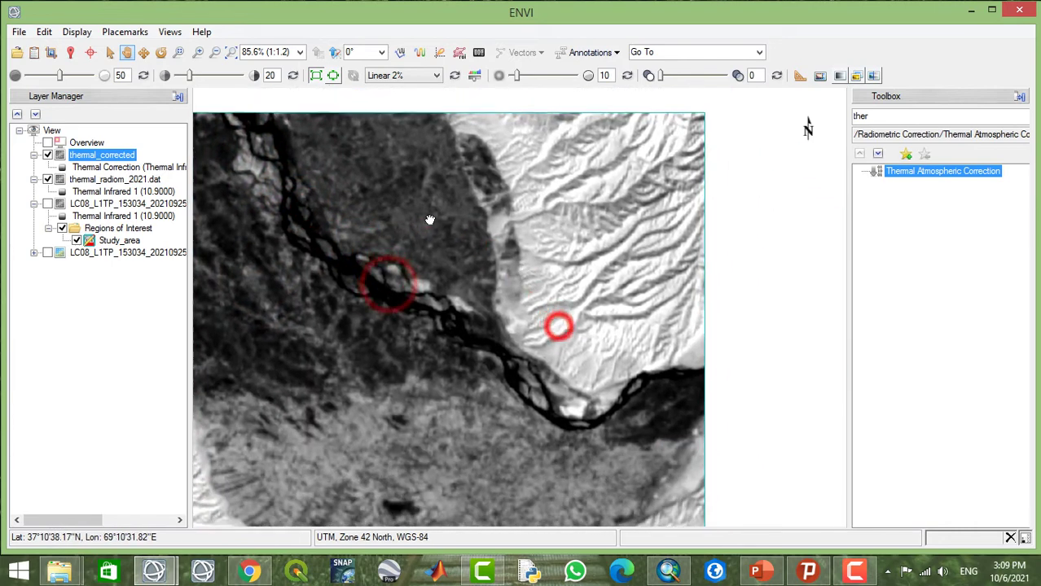
pyautogui.scroll(-4, 429, 220)
pyautogui.moveTo(432, 325); pyautogui.dragTo(466, 254)
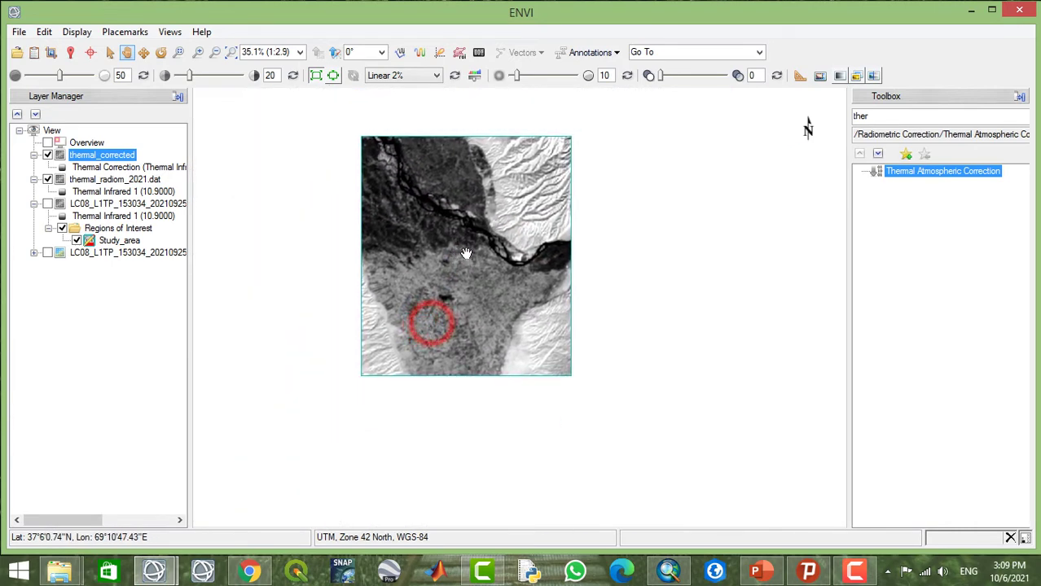
# - Search the Toolbox for 'emi' and launch Emissivity Normalization
pyautogui.click(890, 119)
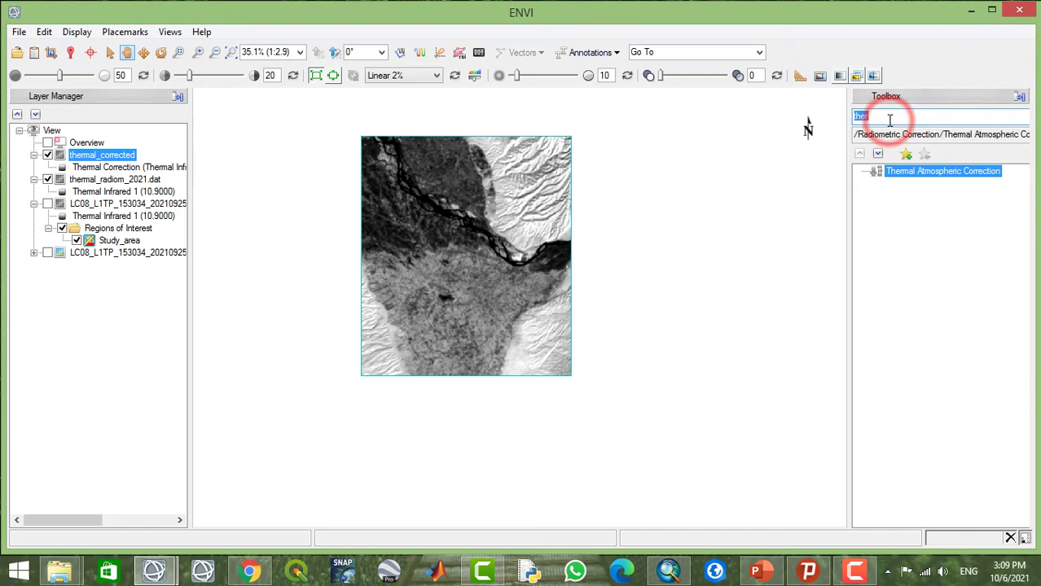
pyautogui.press('BackSpace')
pyautogui.write('e')
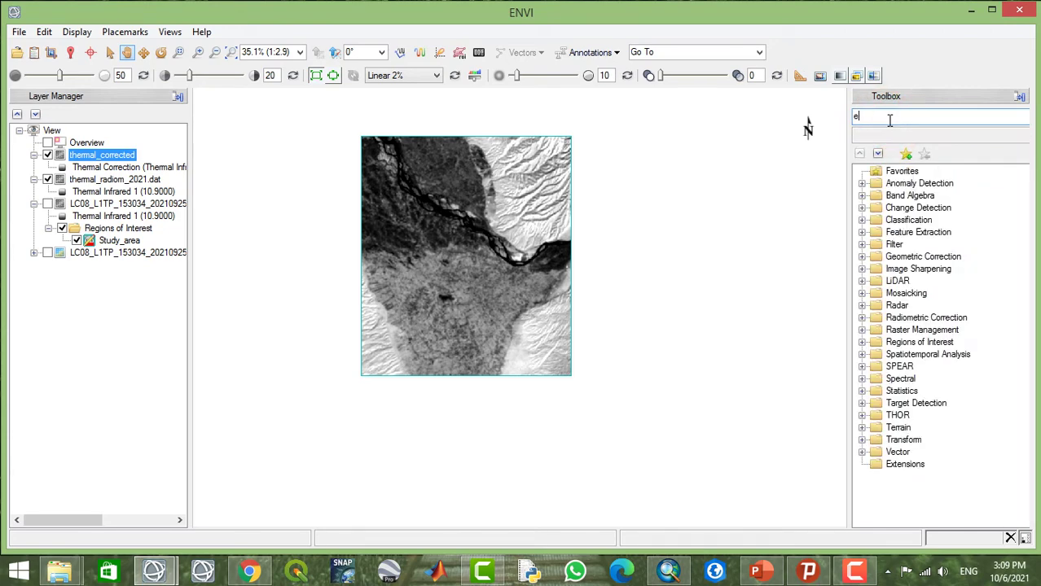
pyautogui.write('mis')
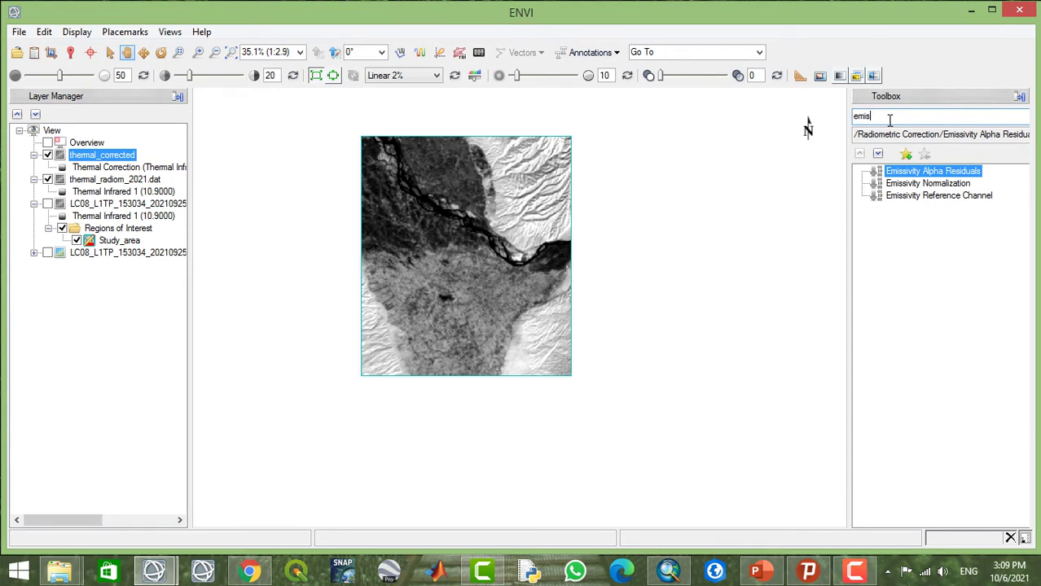
pyautogui.click(926, 186)
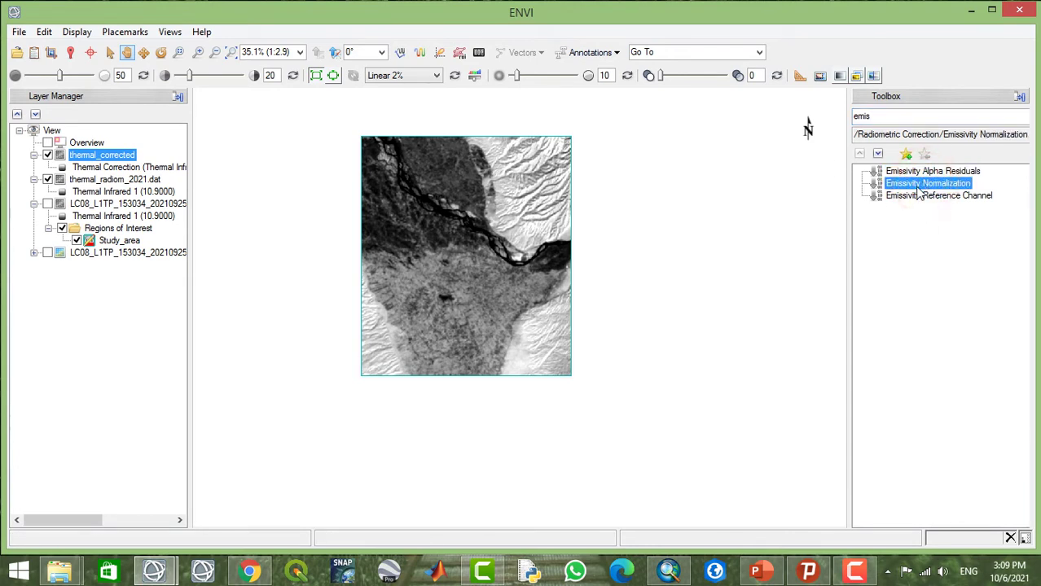
pyautogui.click(926, 199)
pyautogui.click(923, 184)
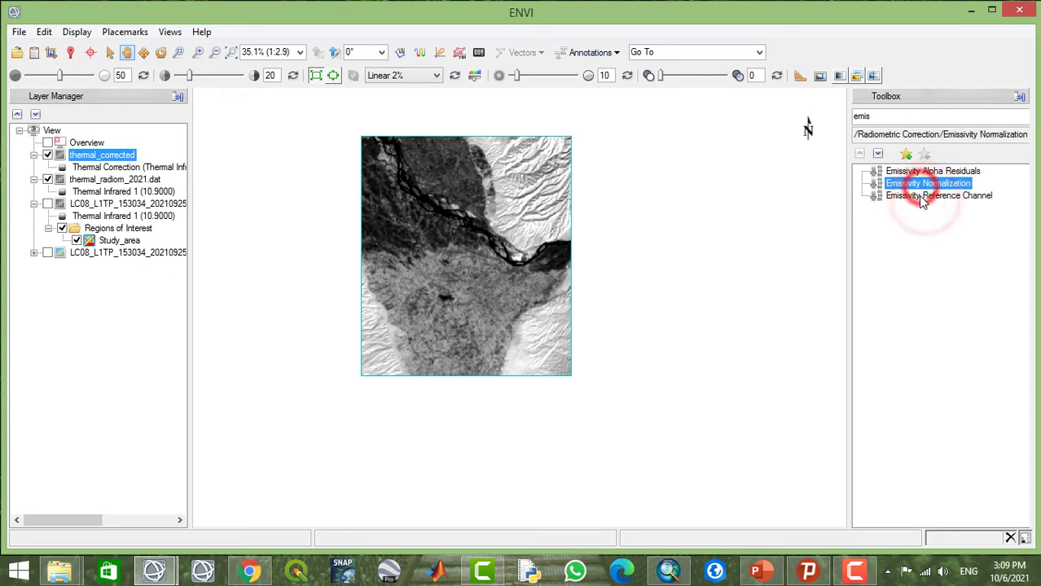
pyautogui.click(926, 197)
pyautogui.click(924, 184)
pyautogui.click(925, 197)
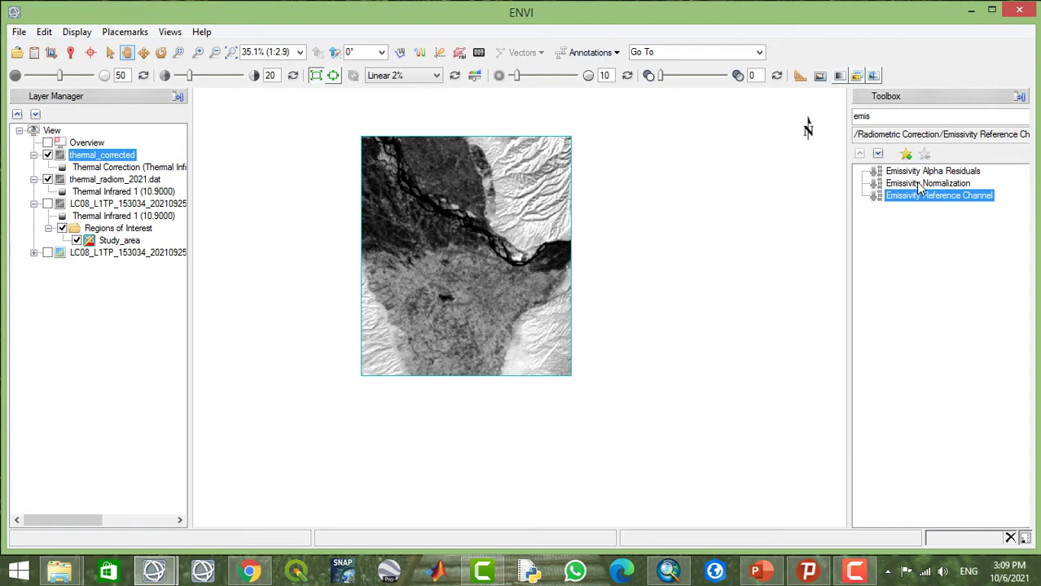
pyautogui.click(918, 184)
pyautogui.doubleClick(918, 184)
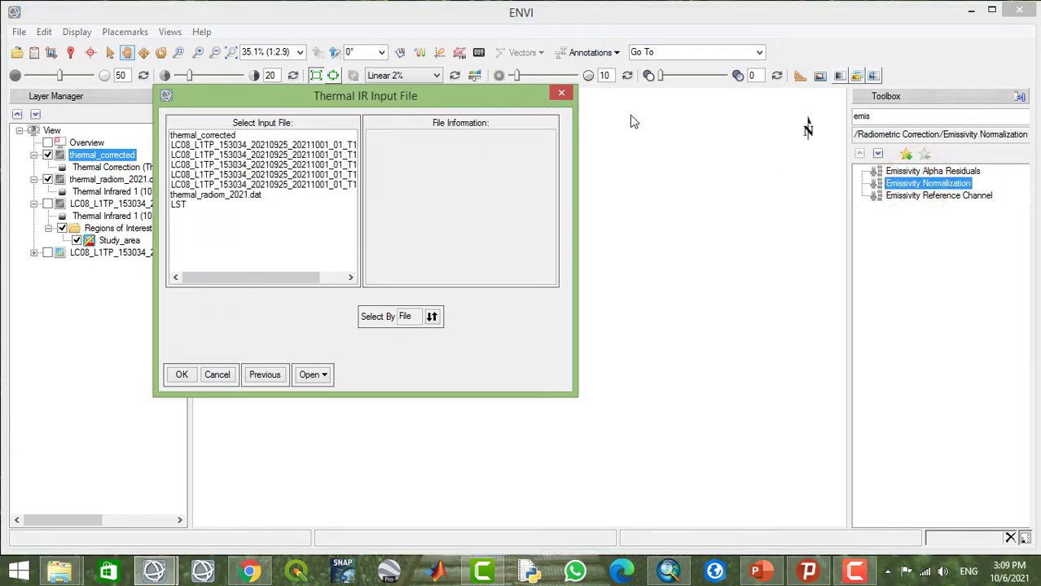
# - Use thermal_corrected, subset to only Thermal Infrared 1, as the emissivity normalization input
pyautogui.click(193, 136)
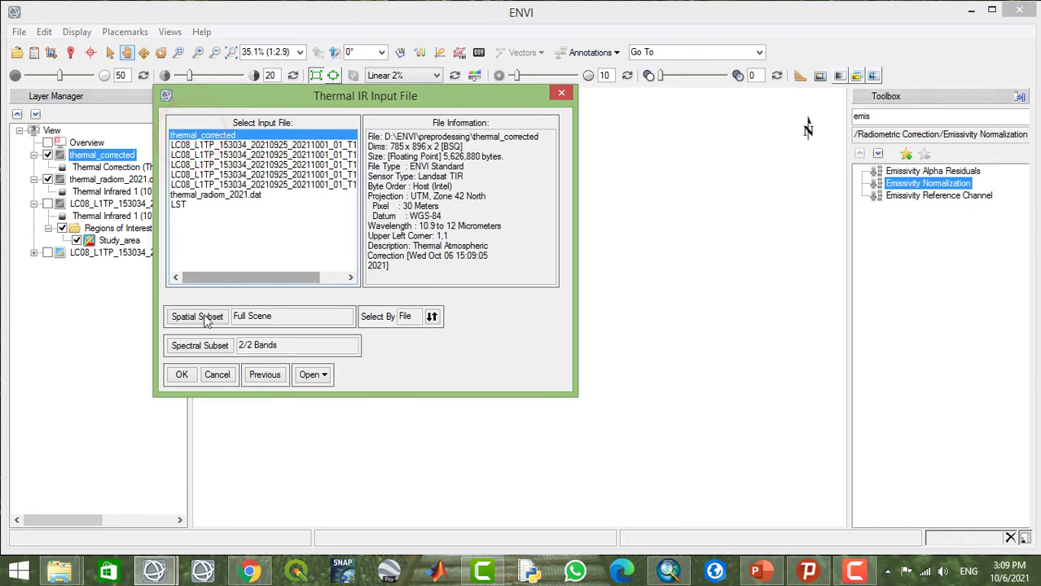
pyautogui.click(204, 346)
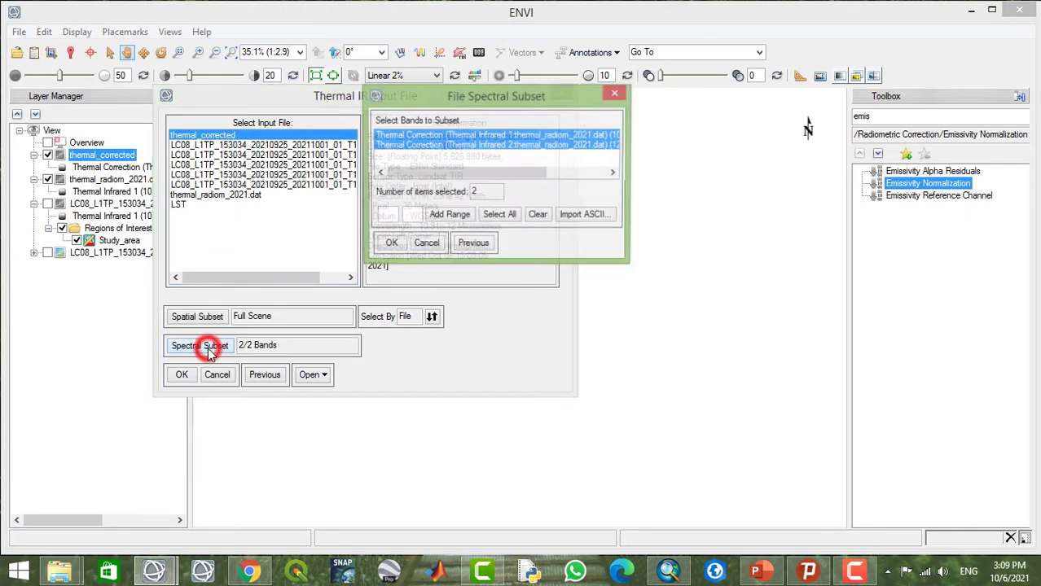
pyautogui.click(561, 145)
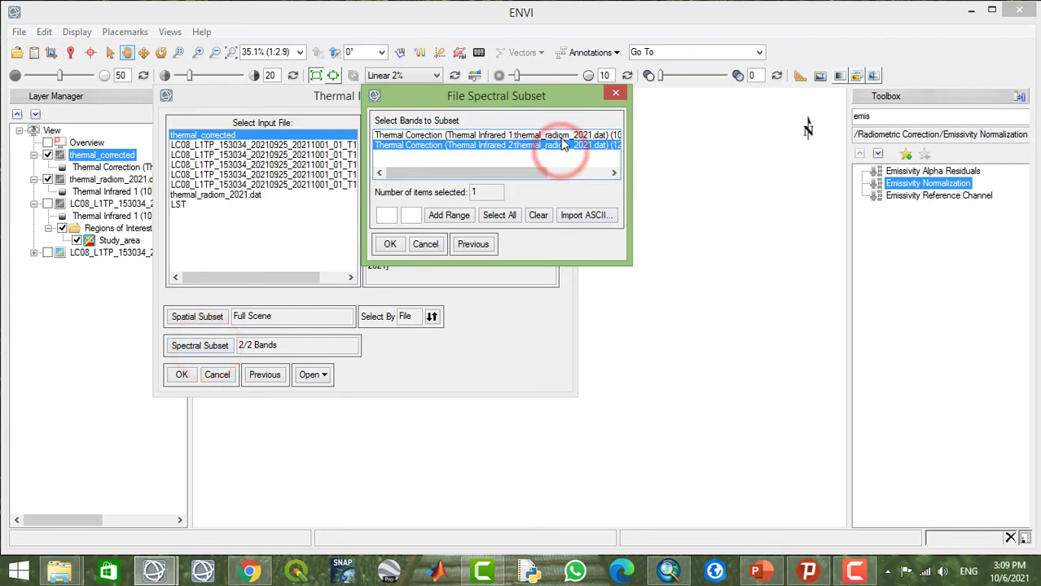
pyautogui.click(559, 136)
pyautogui.click(549, 147)
pyautogui.click(547, 145)
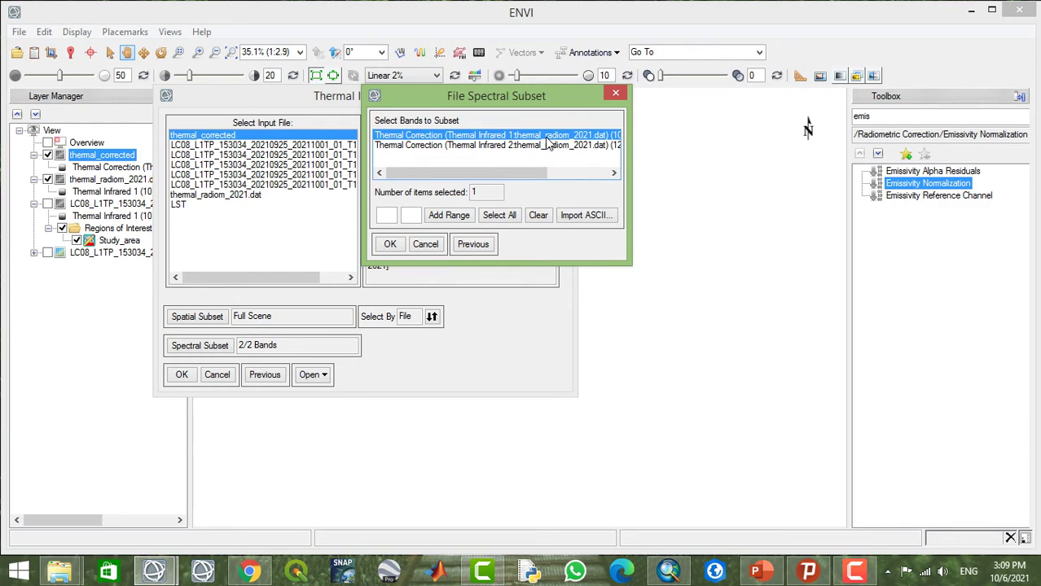
pyautogui.click(390, 244)
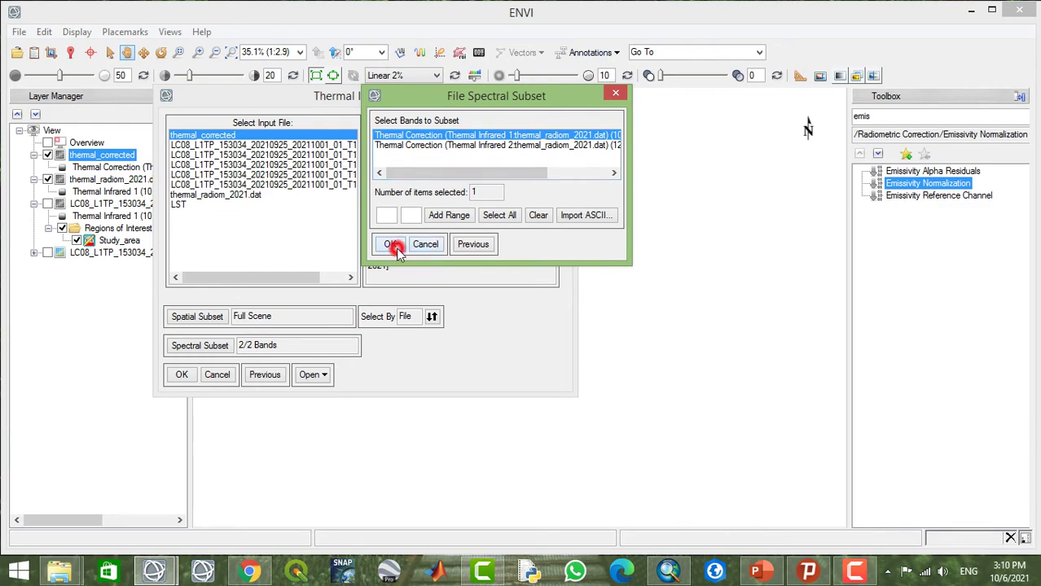
pyautogui.click(182, 375)
pyautogui.click(468, 285)
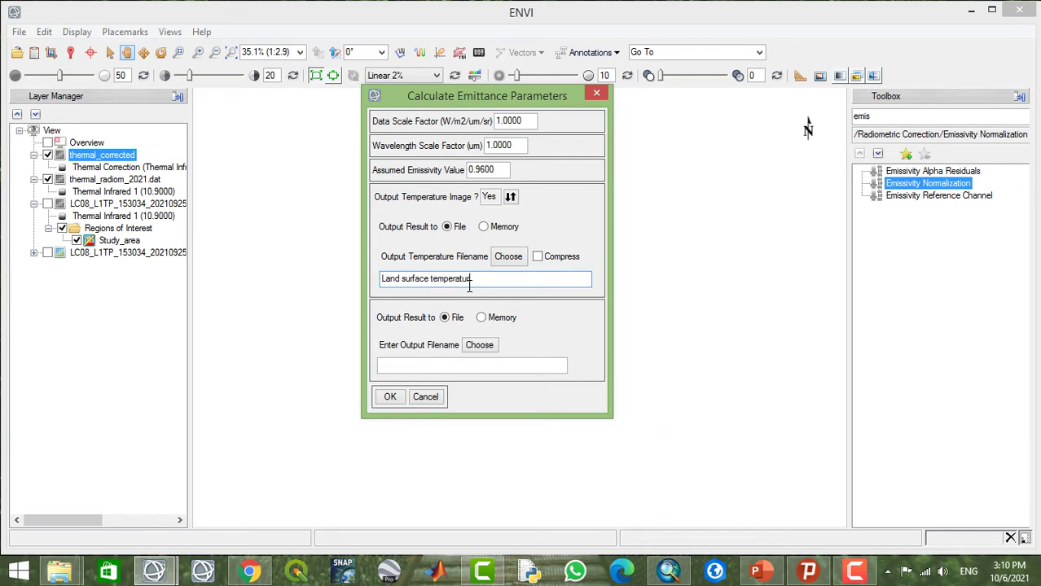
# - Name the emissivity output 'emissivity' and run the emittance calculation
pyautogui.click(449, 363)
pyautogui.write('em')
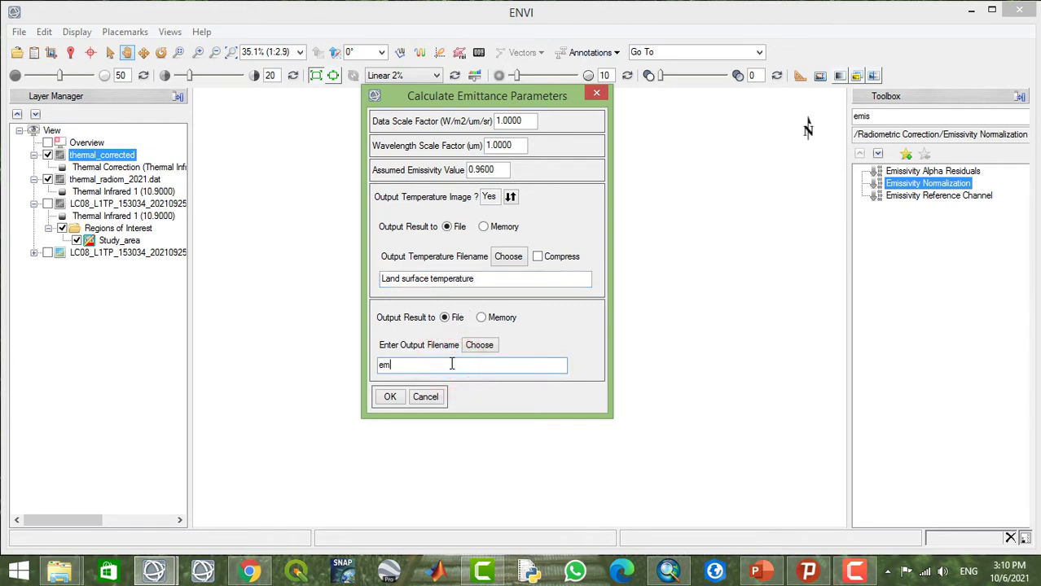
pyautogui.write('issivity')
pyautogui.click(389, 397)
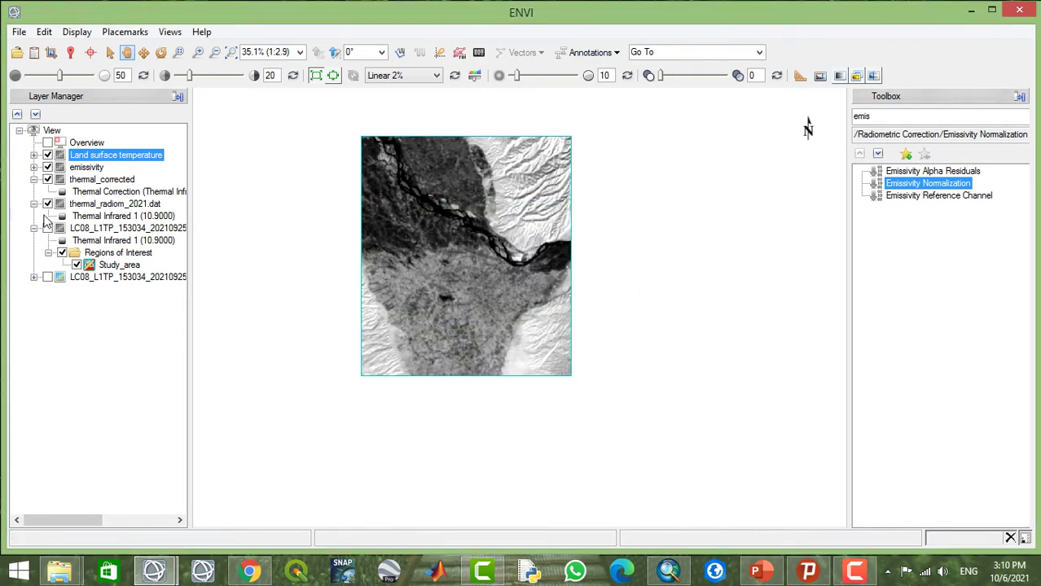
# - Uncheck emissivity, thermal_corrected and thermal_radiom_2021.dat, keeping Land surface temperature checked
pyautogui.click(33, 167)
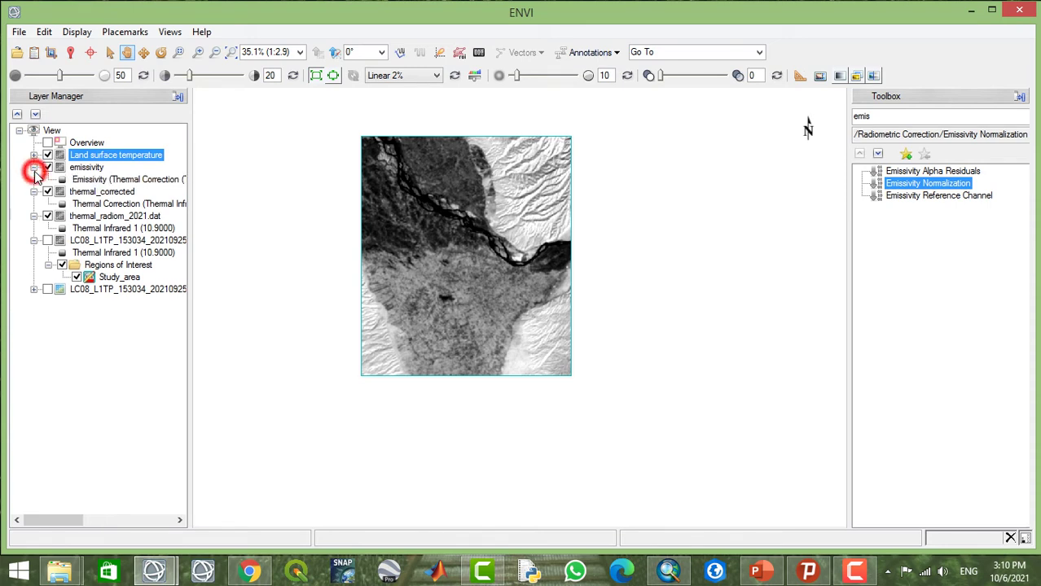
pyautogui.click(47, 168)
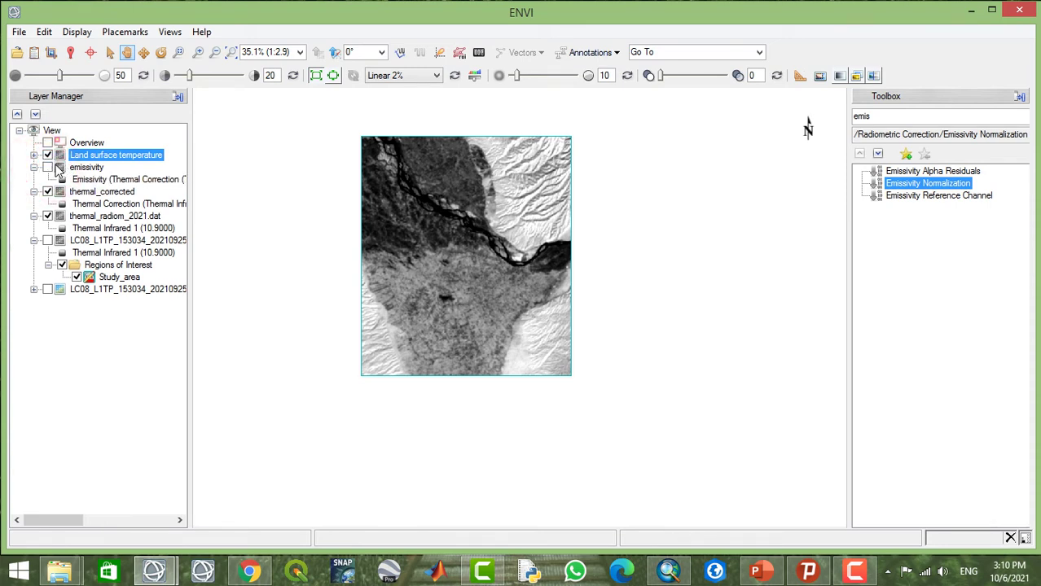
pyautogui.click(48, 167)
pyautogui.click(48, 168)
pyautogui.click(47, 155)
pyautogui.click(48, 167)
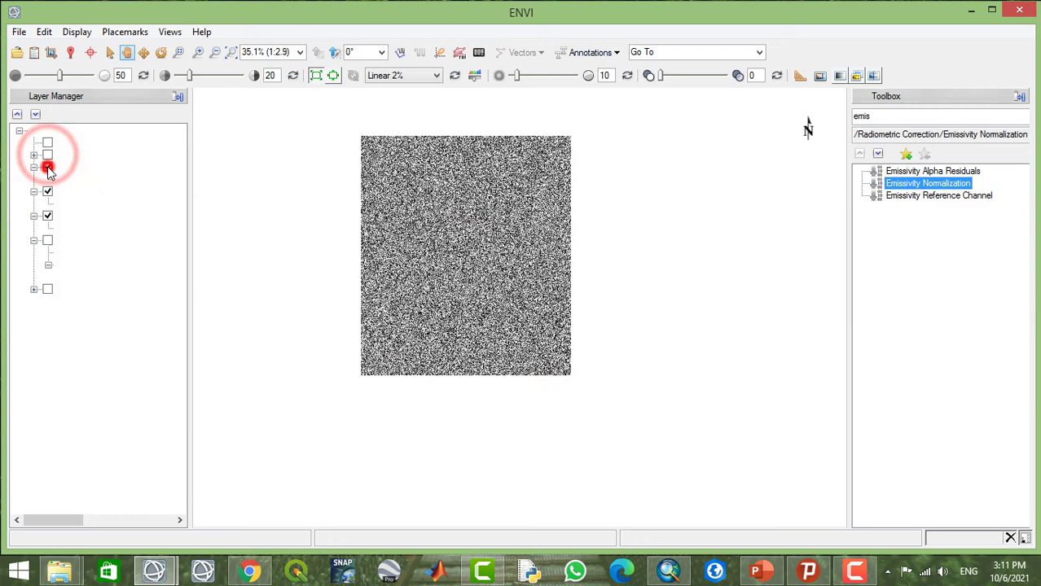
pyautogui.click(48, 155)
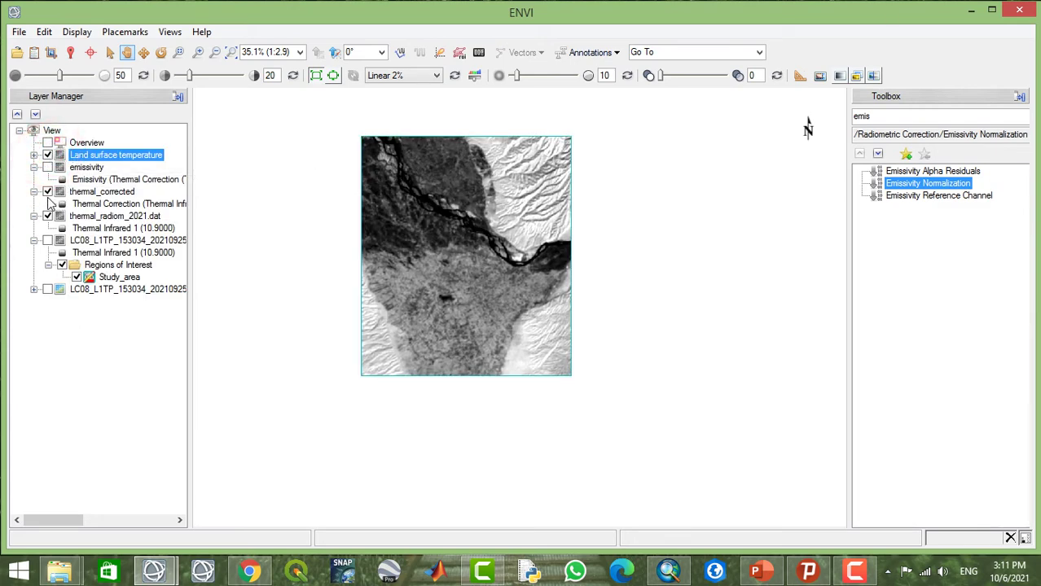
pyautogui.click(47, 192)
pyautogui.click(47, 216)
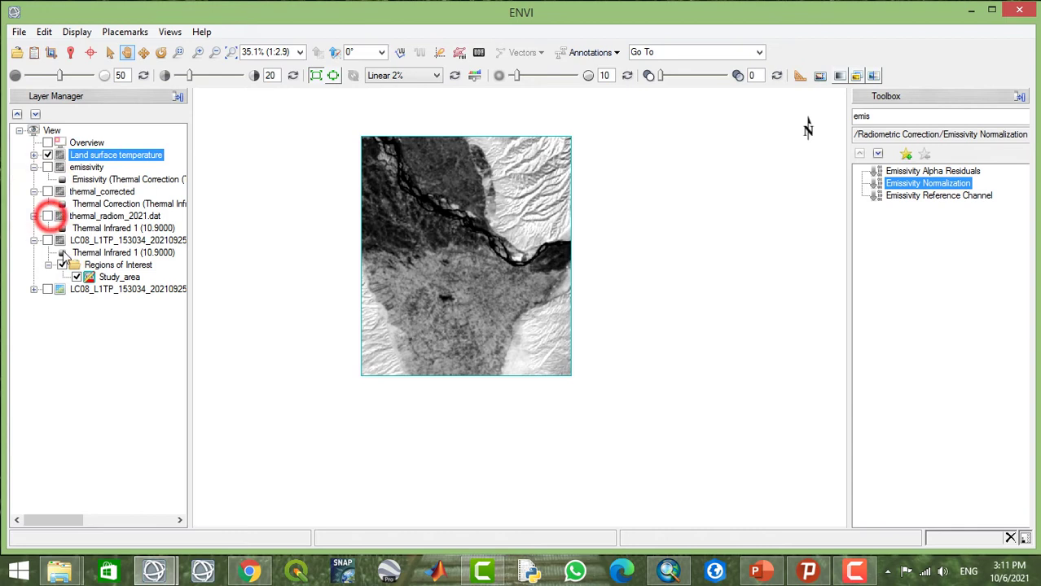
pyautogui.rightClick(81, 155)
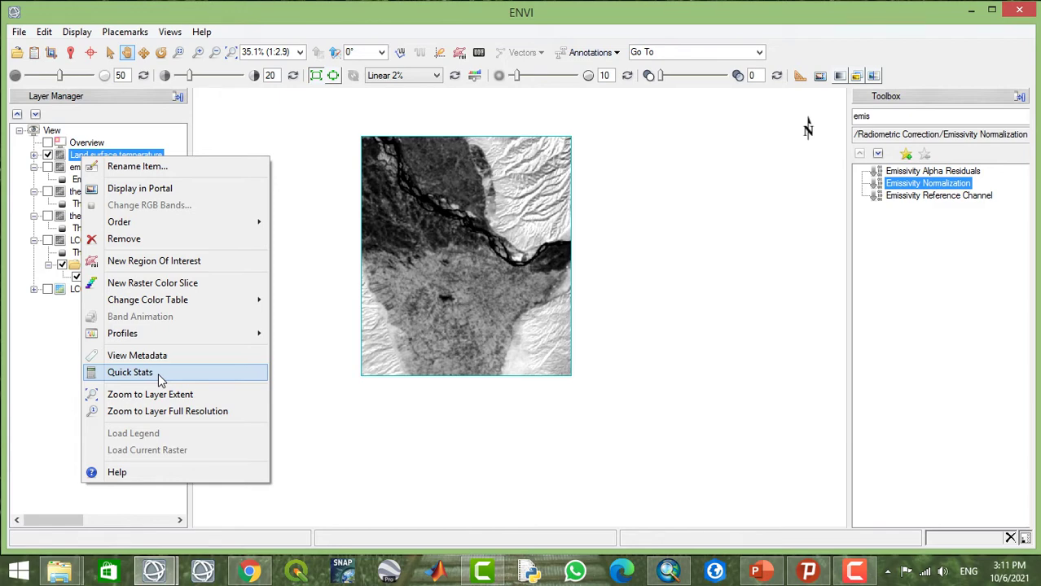
pyautogui.click(130, 373)
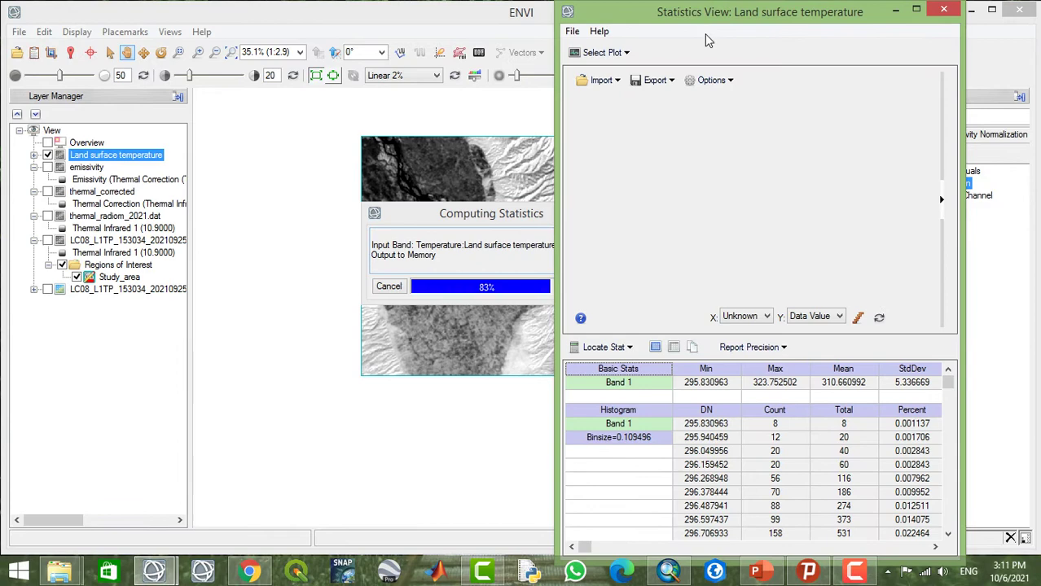
pyautogui.moveTo(774, 12); pyautogui.dragTo(625, 7)
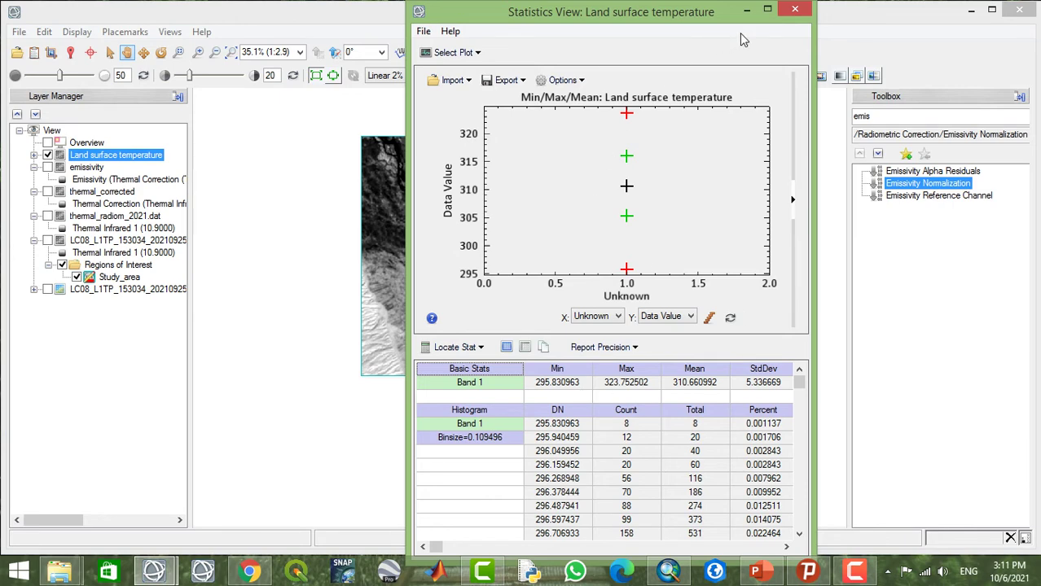
# - Close the statistics window and open Band Math through a 'ban' Toolbox search
pyautogui.click(794, 12)
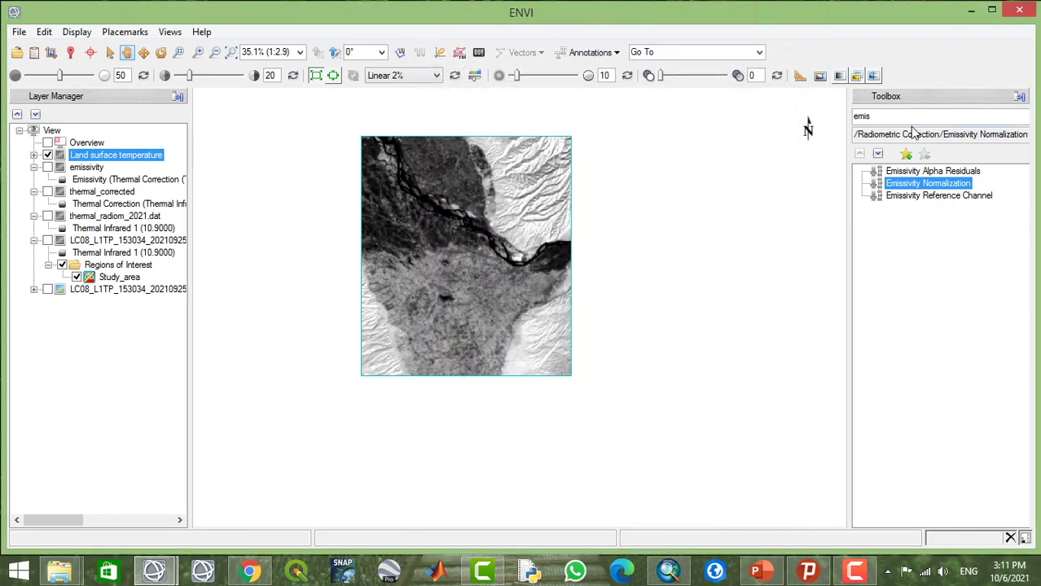
pyautogui.click(894, 116)
pyautogui.press('BackSpace')
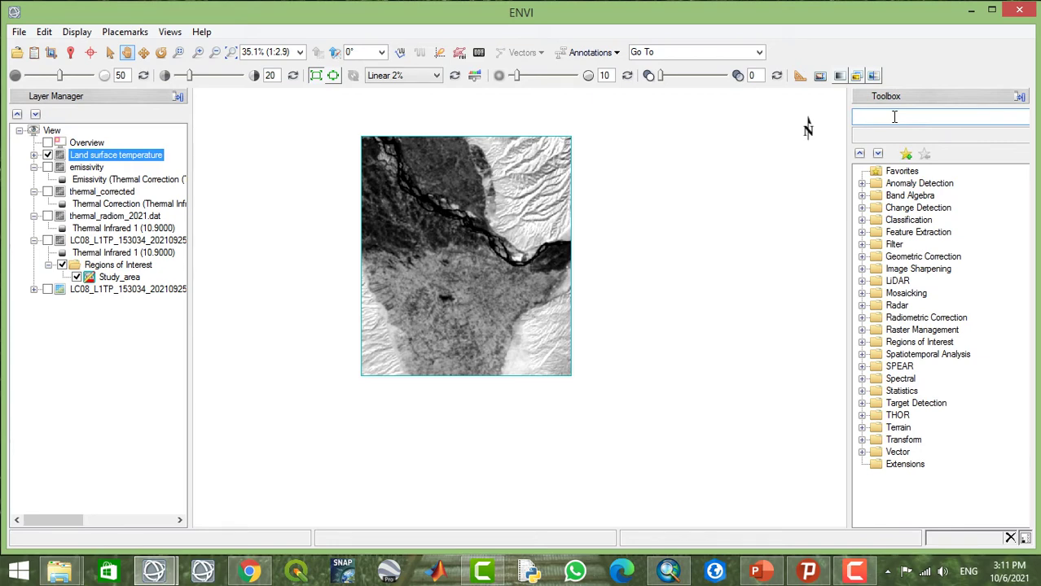
pyautogui.write('ban')
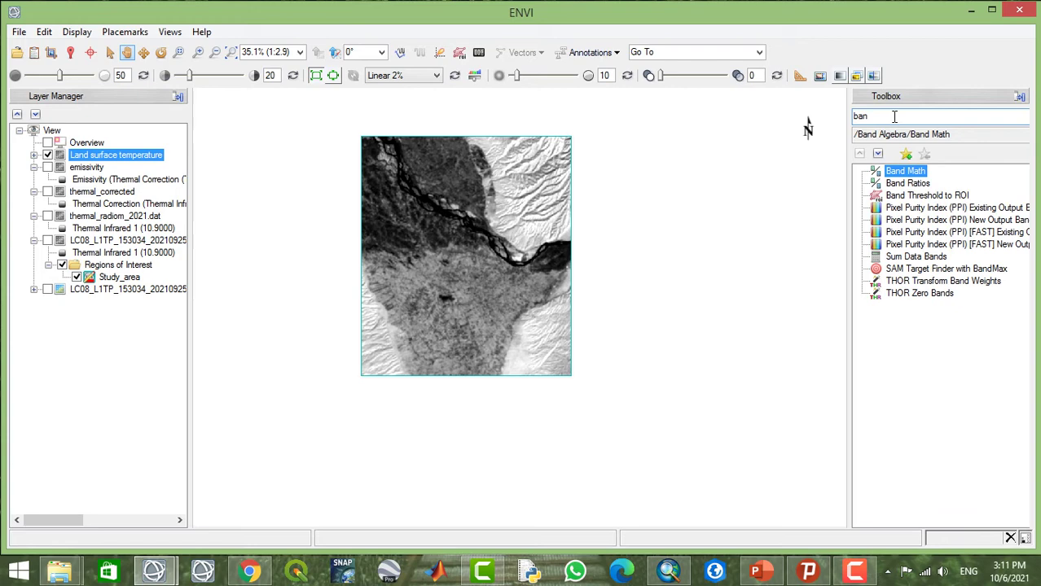
pyautogui.press('Return')
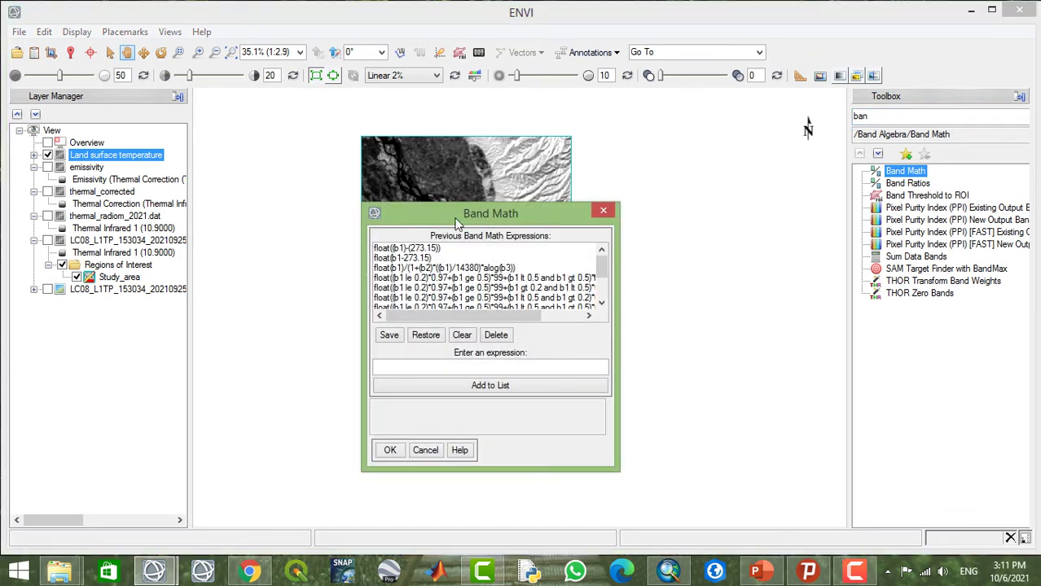
pyautogui.moveTo(453, 210); pyautogui.dragTo(503, 114)
pyautogui.click(649, 169)
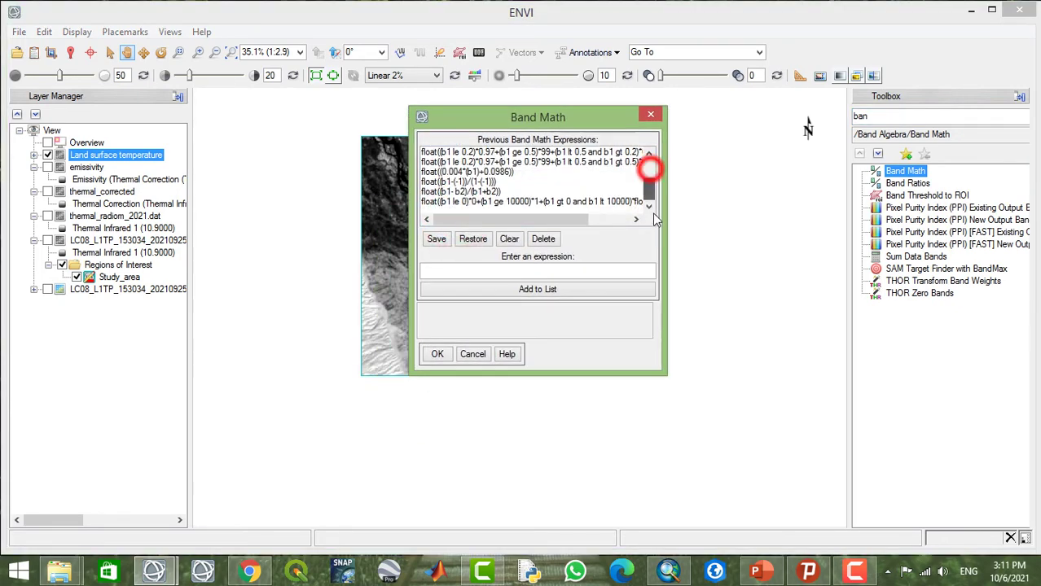
# - Enter float((b1)-(273.15)), add it to the list, select it and confirm
pyautogui.click(470, 270)
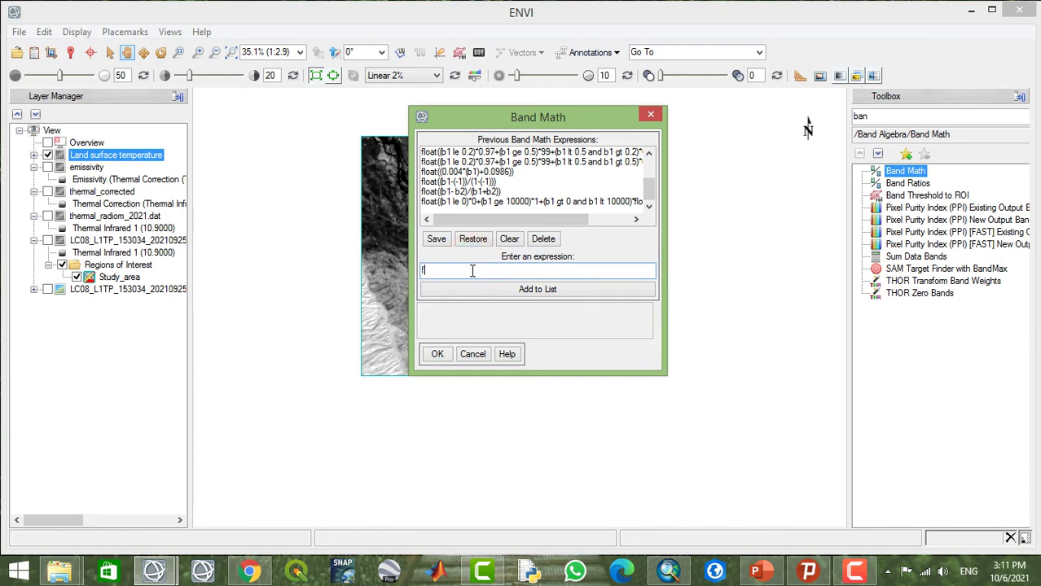
pyautogui.write('float((b1)-(273.15')
pyautogui.click(506, 290)
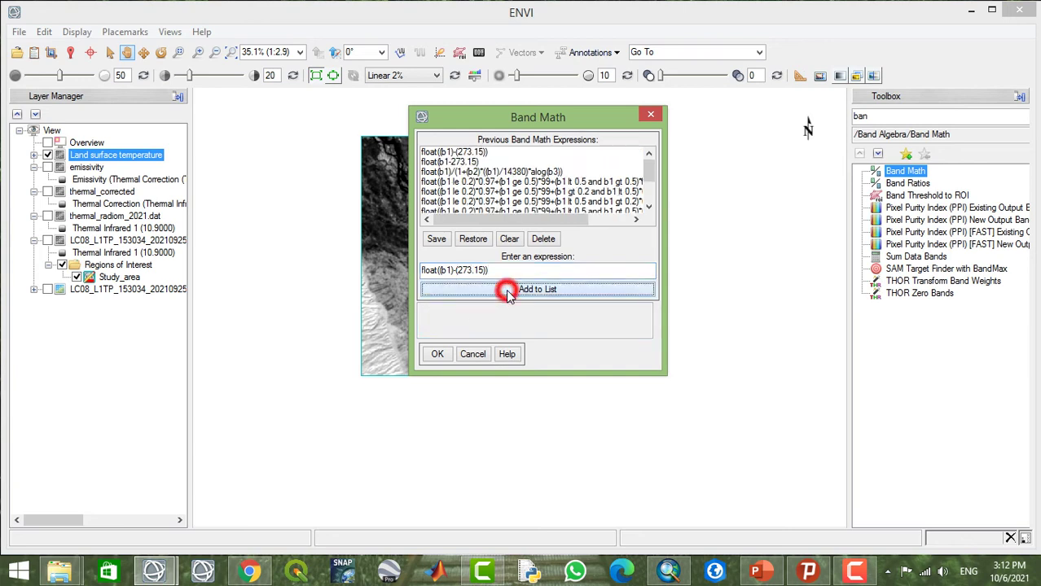
pyautogui.click(460, 151)
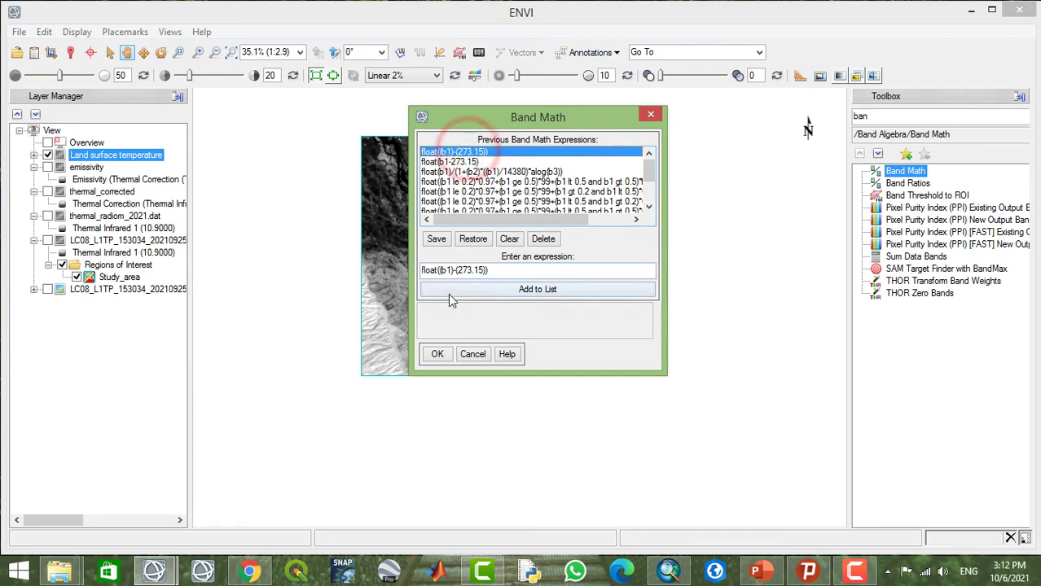
pyautogui.click(440, 356)
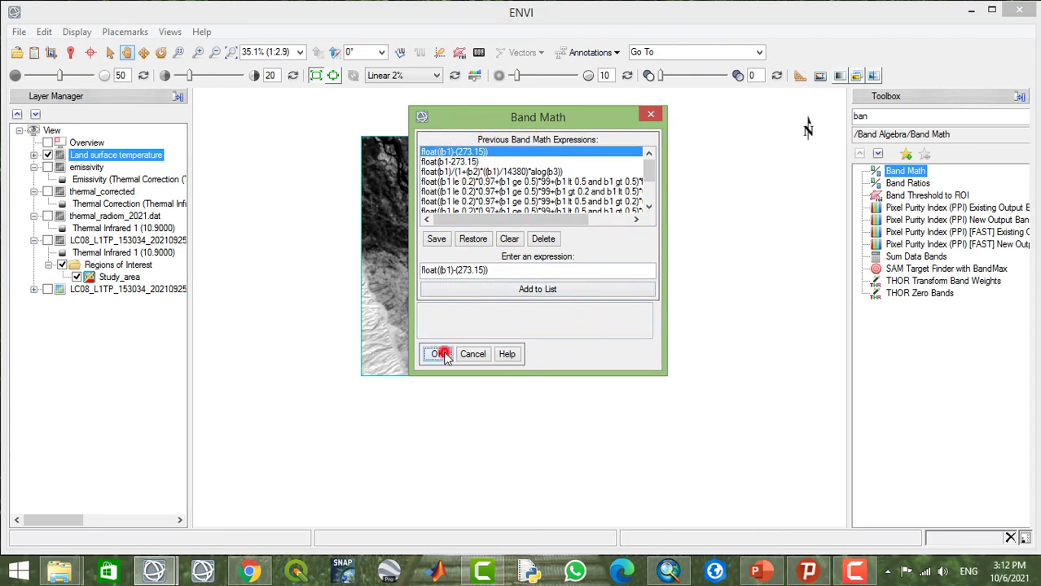
pyautogui.moveTo(586, 240); pyautogui.dragTo(591, 220)
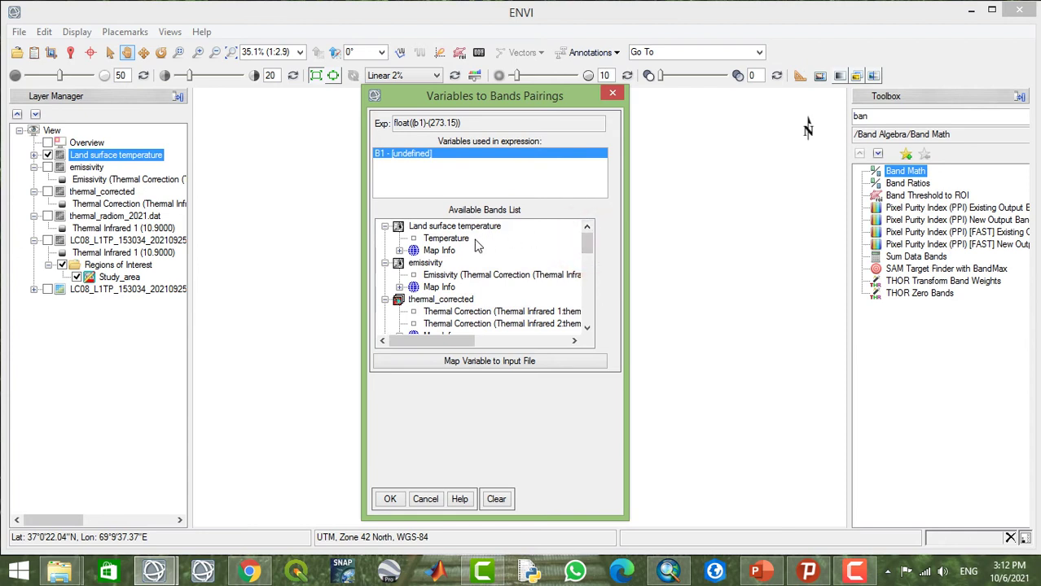
# - Pair B1 with the Land surface temperature band, output as LST_Celsius, and expand the new layer
pyautogui.click(39, 158)
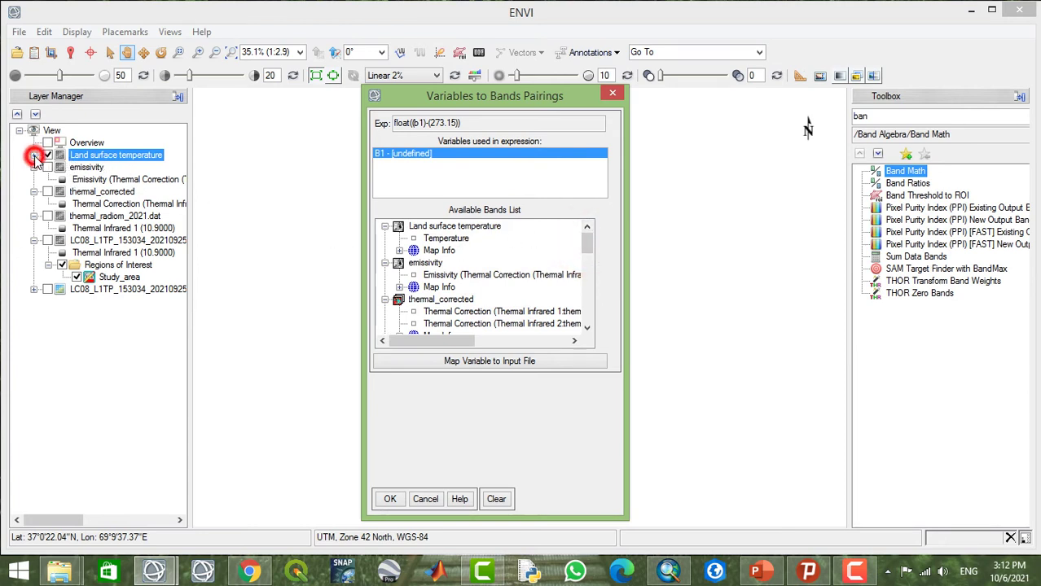
pyautogui.click(445, 238)
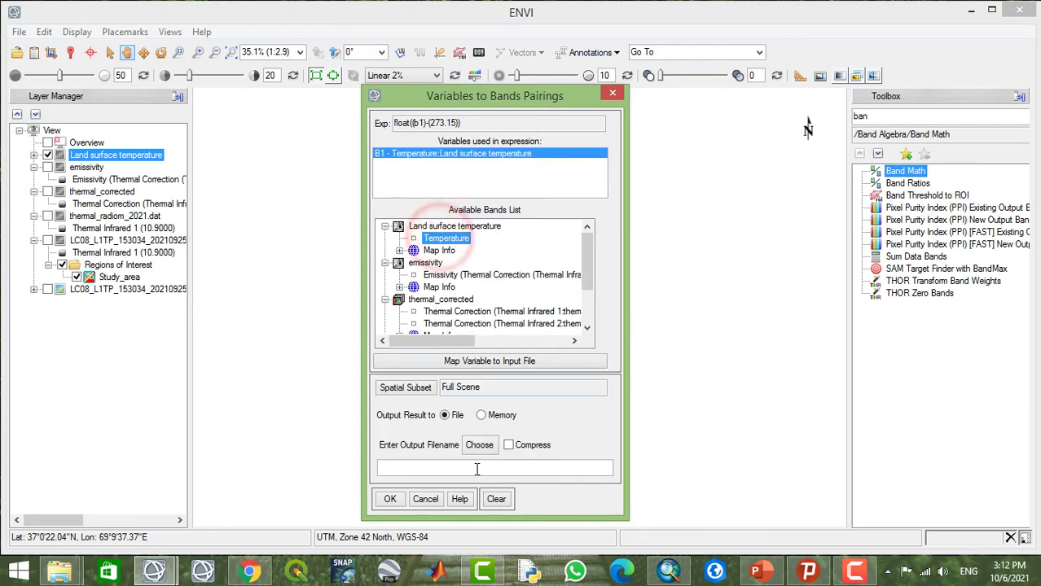
pyautogui.click(470, 470)
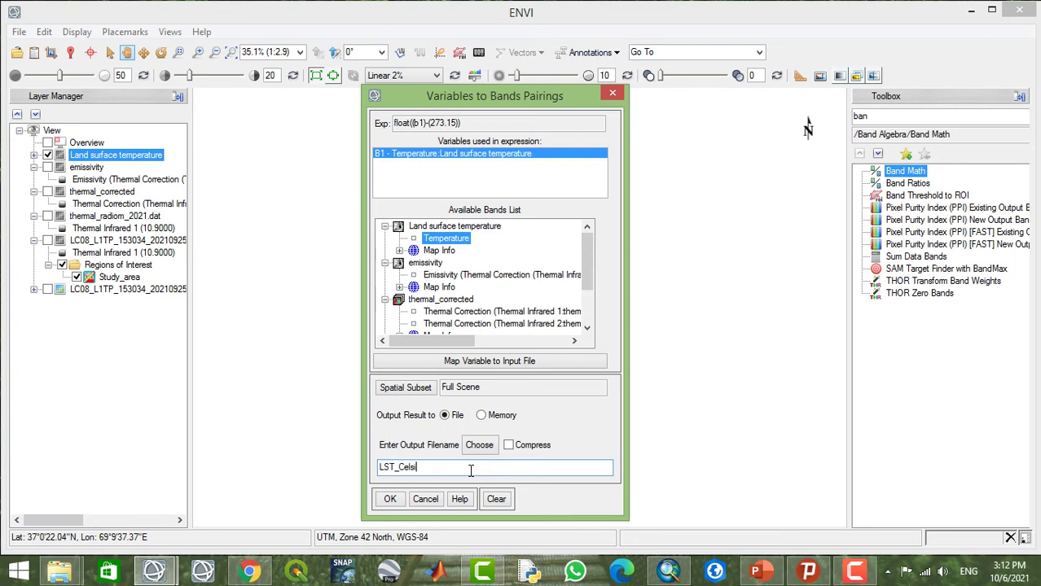
pyautogui.click(397, 502)
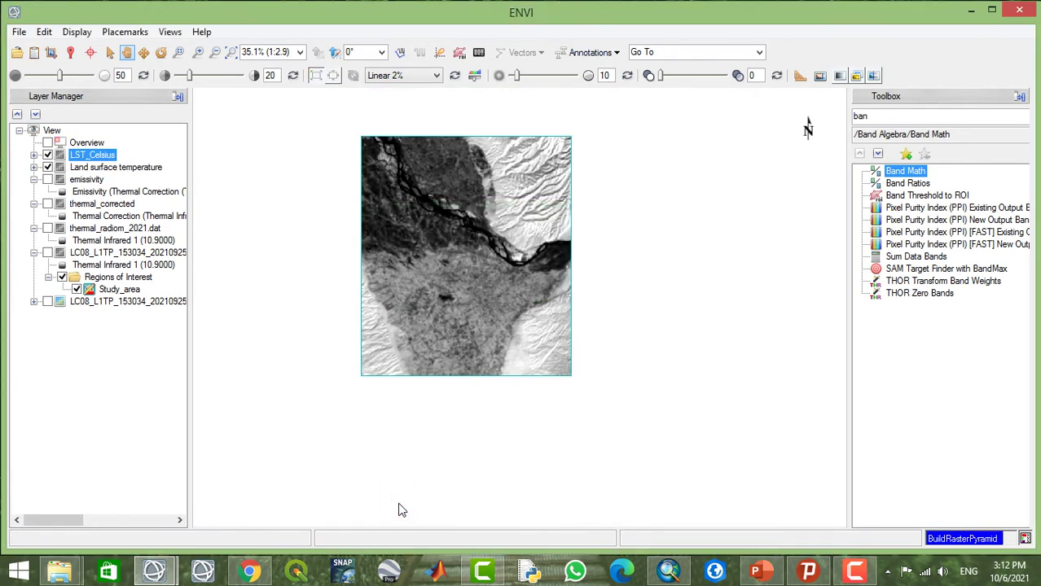
pyautogui.click(35, 156)
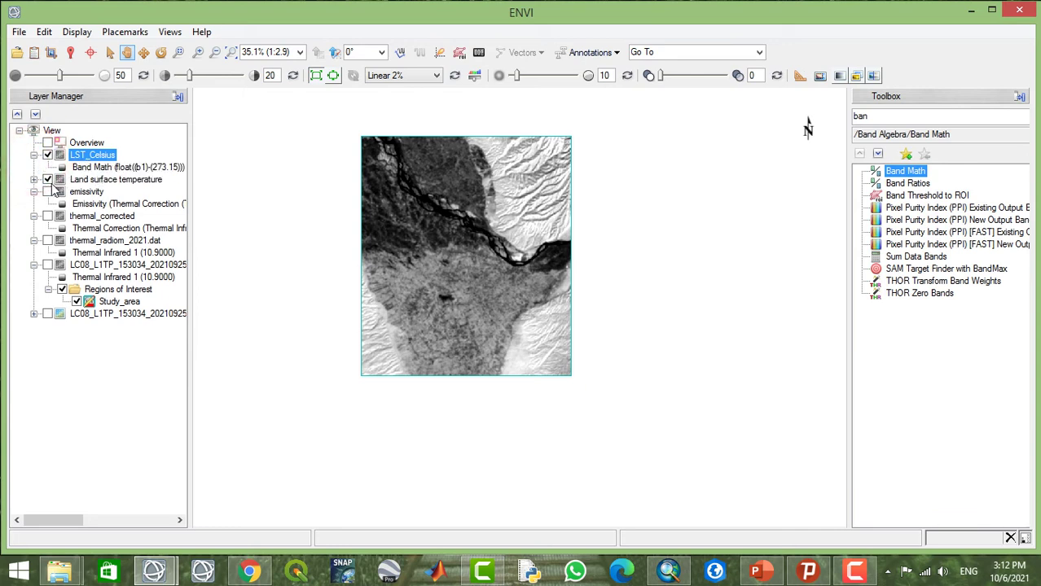
# - Hide Land surface temperature and check LST_Celsius Quick Stats: 22.68 to 50.60, mean 37.51
pyautogui.click(47, 180)
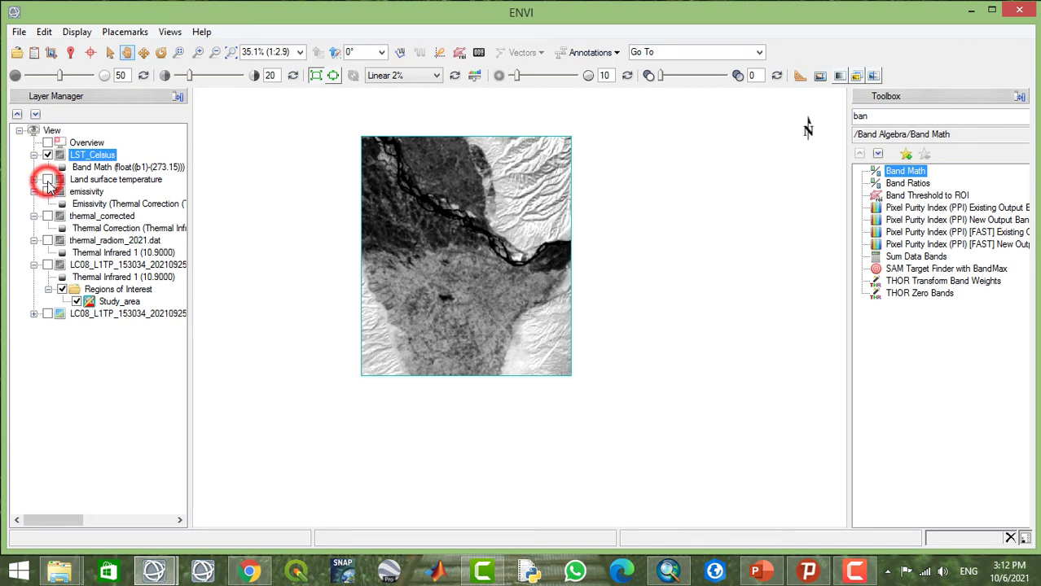
pyautogui.rightClick(82, 156)
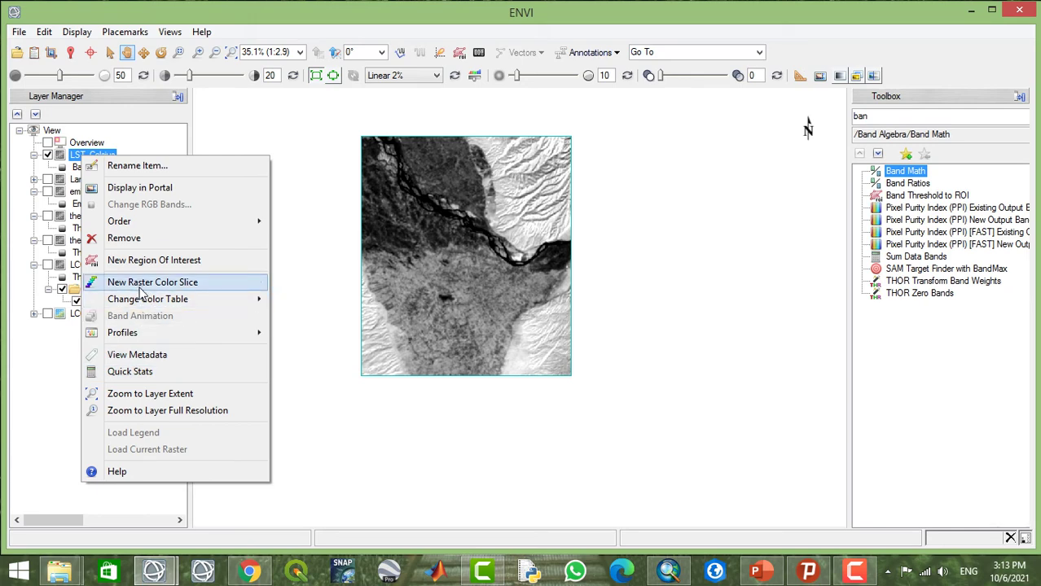
pyautogui.click(140, 373)
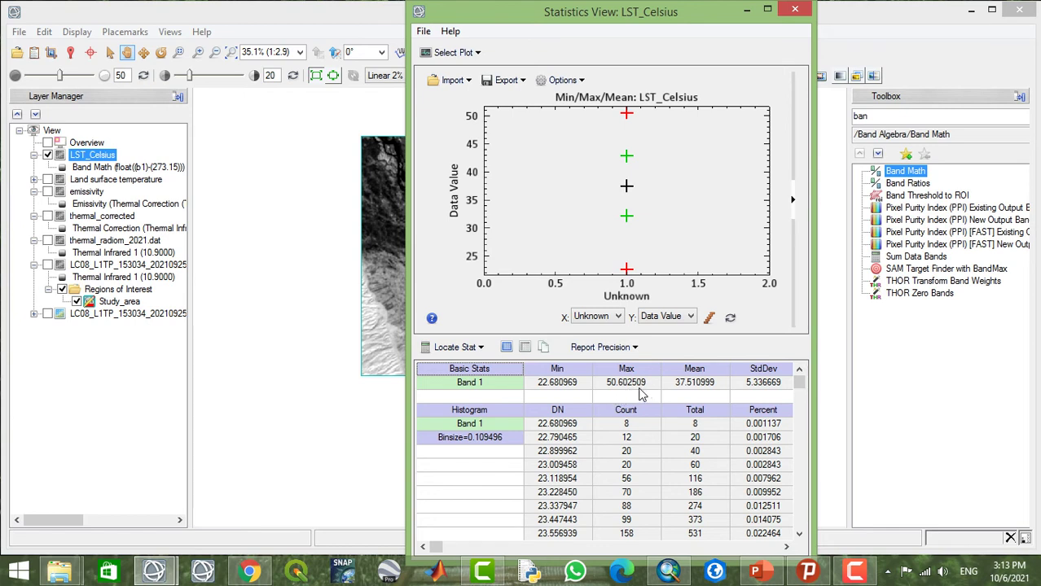
pyautogui.click(795, 10)
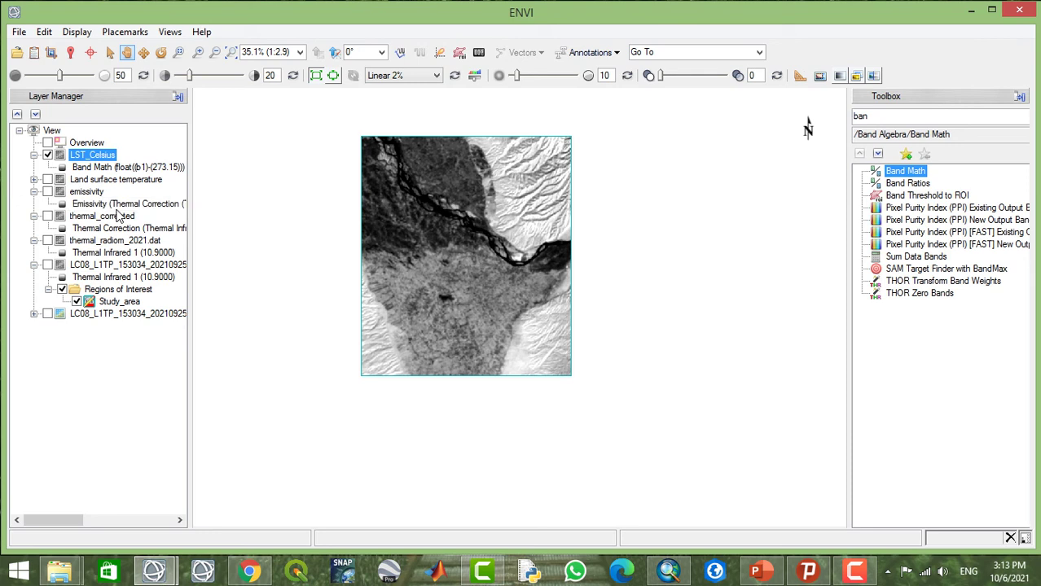
# - Create a new raster colour slice of the LST_Celsius band with the default rainbow slices
pyautogui.rightClick(82, 158)
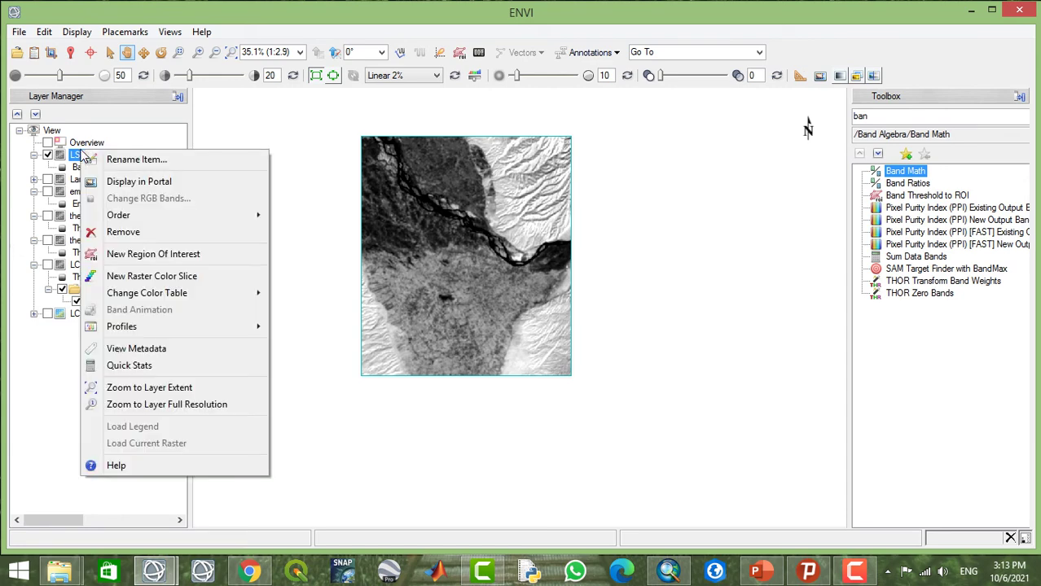
pyautogui.click(104, 278)
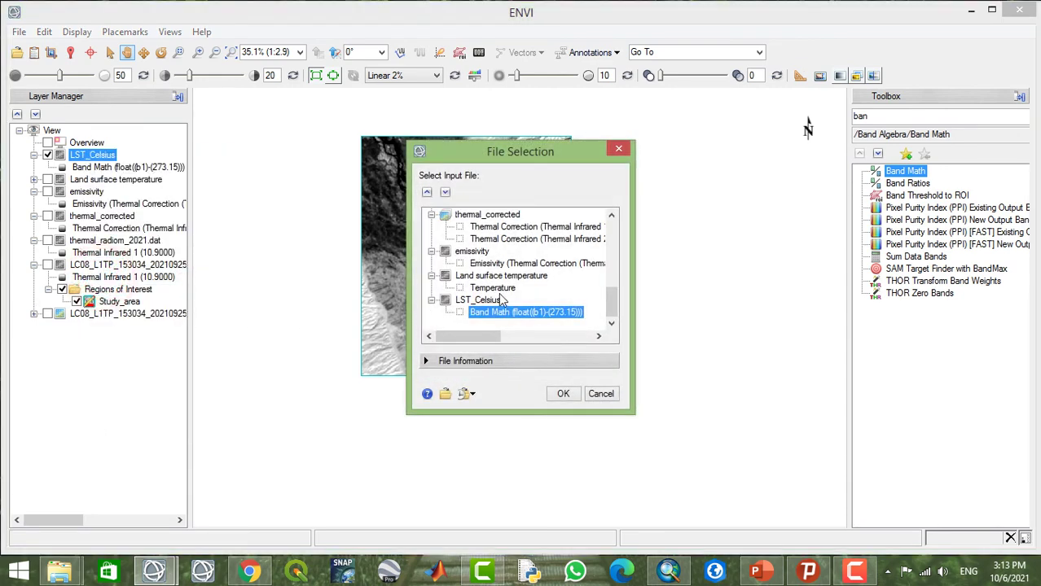
pyautogui.click(527, 318)
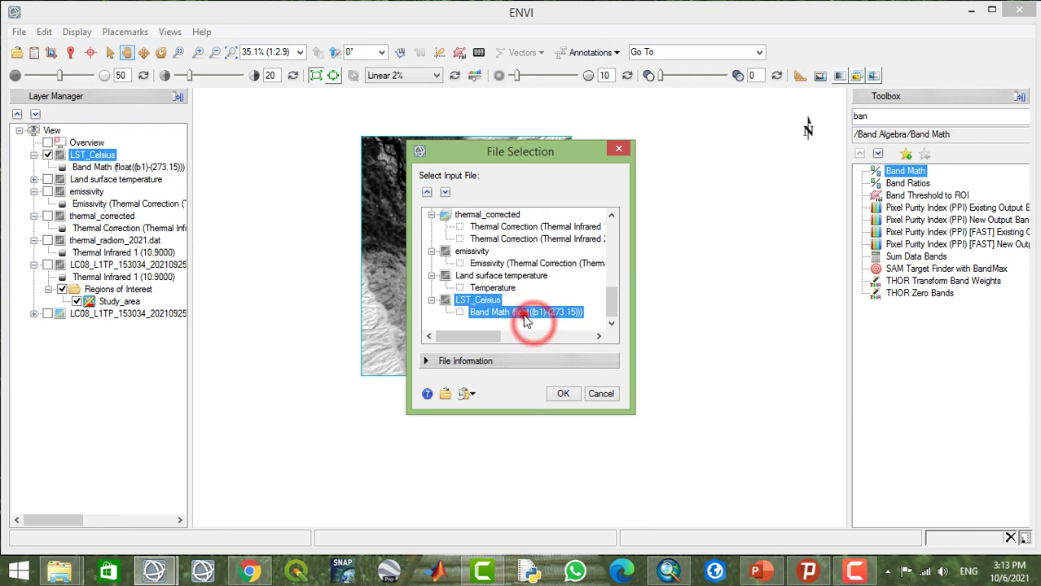
pyautogui.click(564, 394)
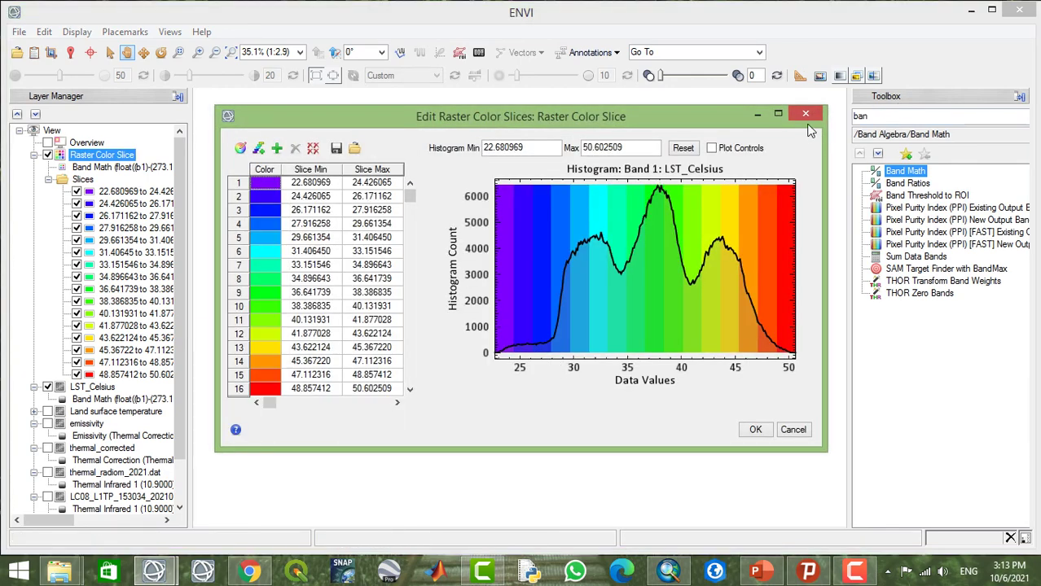
pyautogui.click(755, 437)
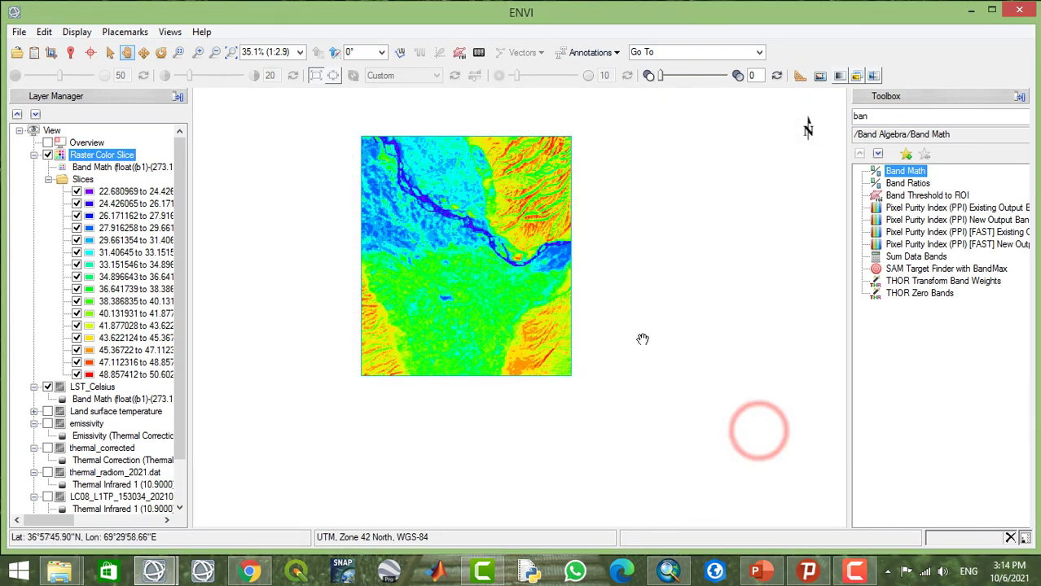
# - Zoom and pan around the colour-sliced temperature map to inspect it
pyautogui.scroll(3, 550, 290)
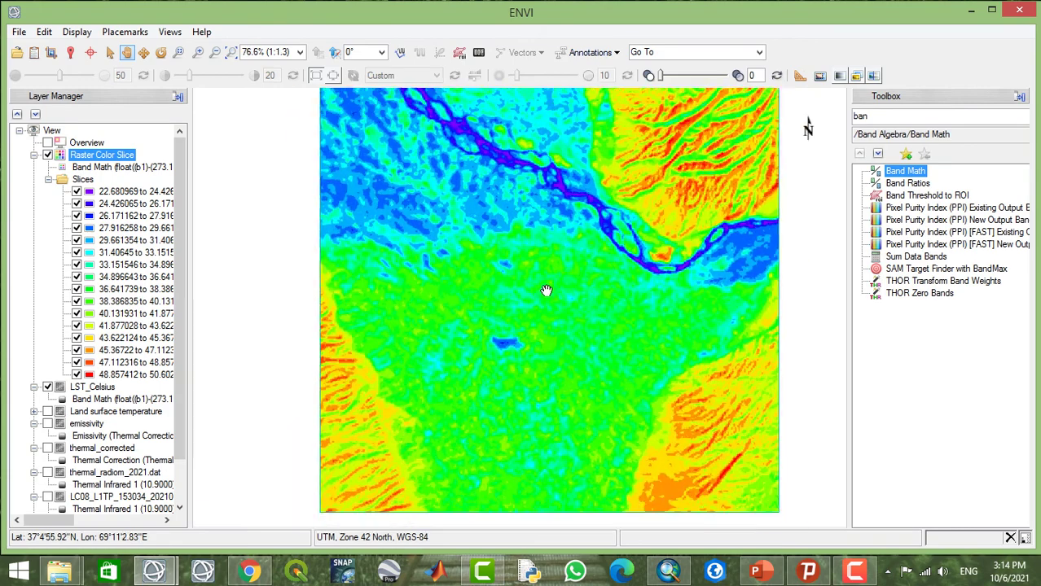
pyautogui.scroll(-2, 546, 291)
pyautogui.scroll(-2, 545, 291)
pyautogui.scroll(2, 546, 291)
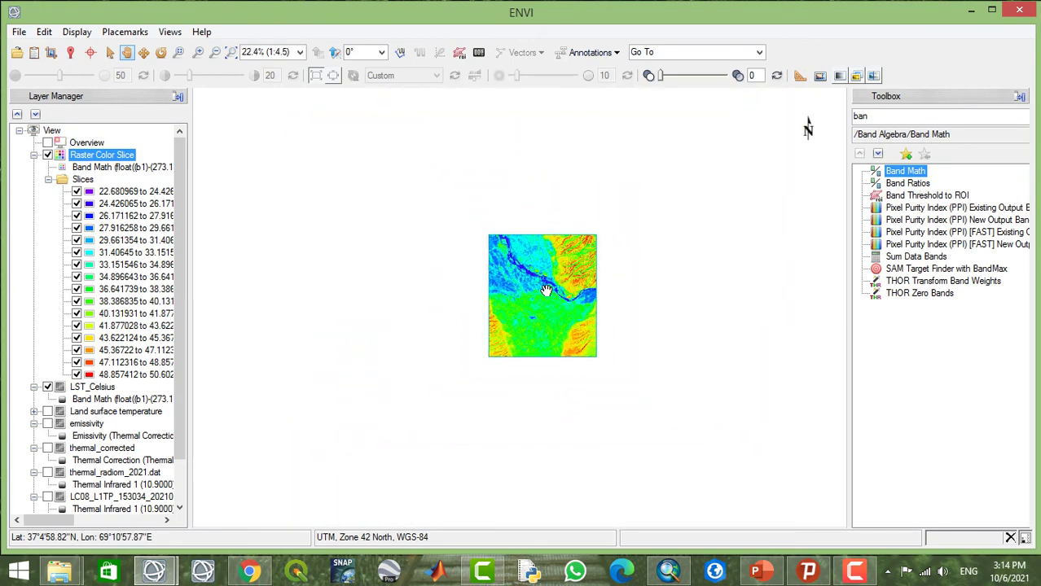
pyautogui.scroll(2, 581, 295)
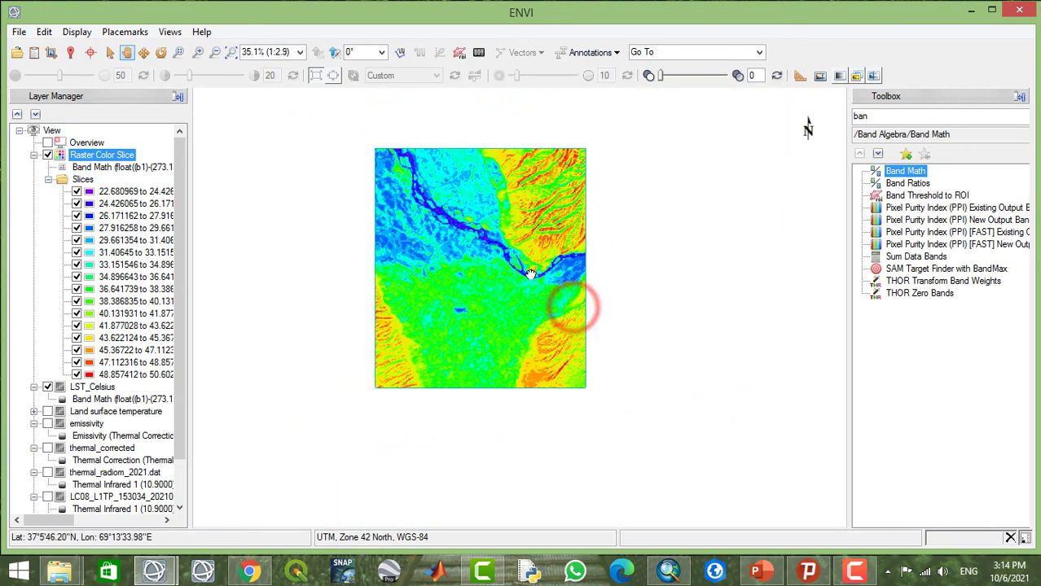
pyautogui.moveTo(583, 302); pyautogui.dragTo(530, 274)
pyautogui.scroll(2, 530, 274)
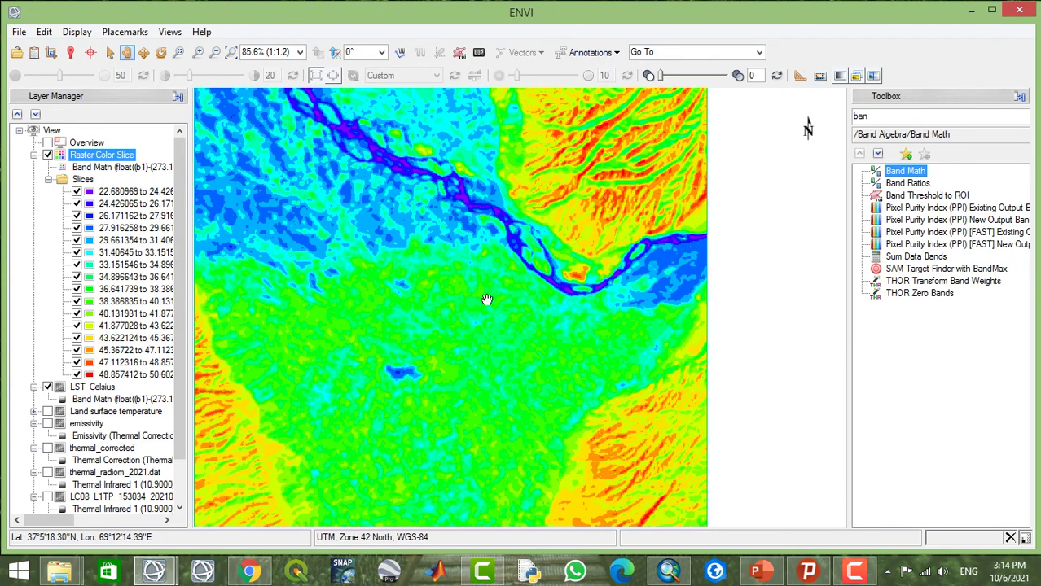
pyautogui.scroll(1, 489, 307)
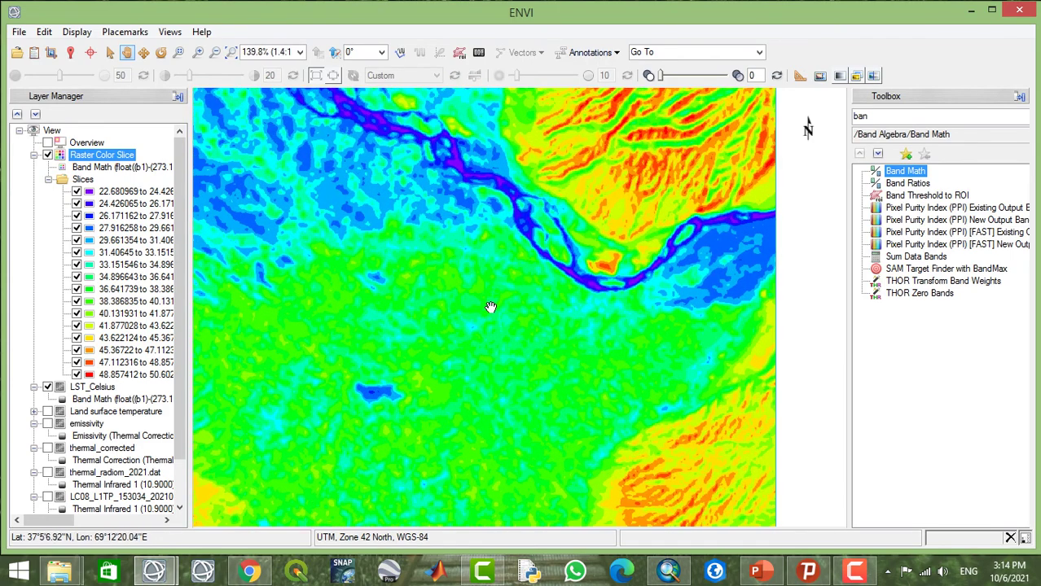
pyautogui.scroll(-1, 488, 308)
pyautogui.scroll(-2, 487, 308)
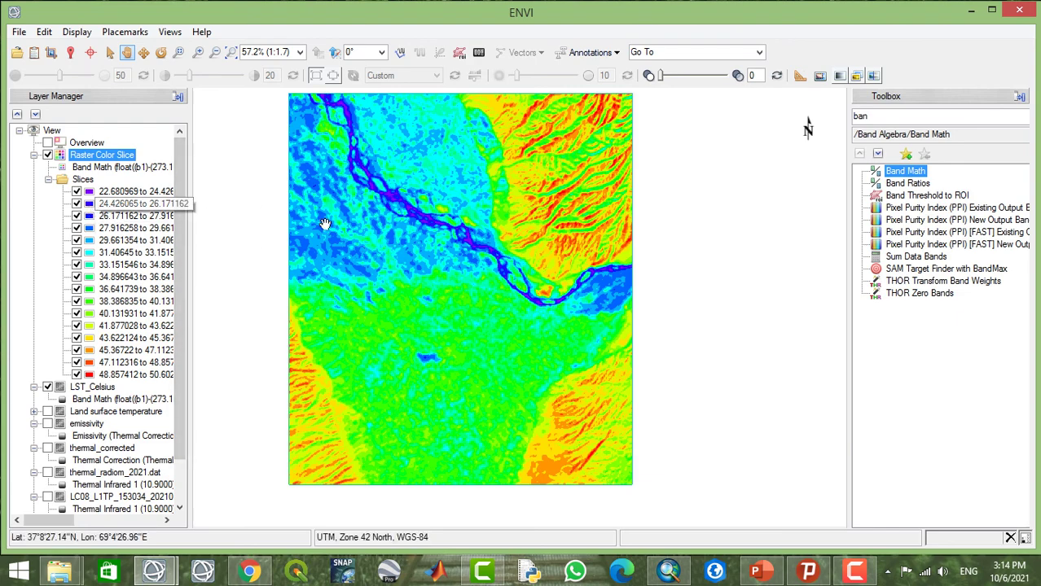
pyautogui.scroll(2, 386, 236)
pyautogui.scroll(-1, 386, 235)
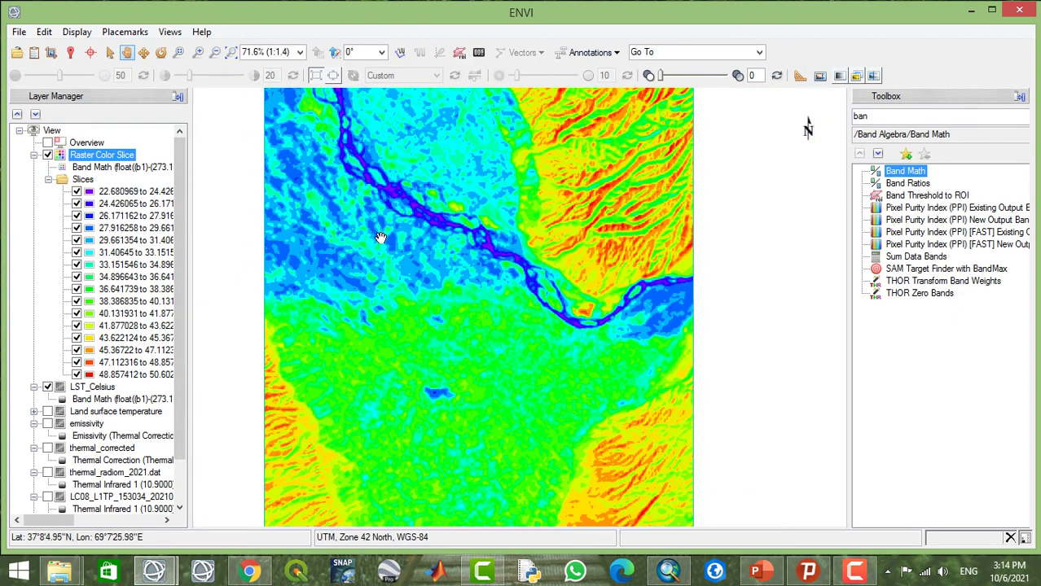
pyautogui.scroll(-2, 380, 238)
pyautogui.moveTo(462, 296); pyautogui.dragTo(531, 255)
pyautogui.scroll(-2, 531, 259)
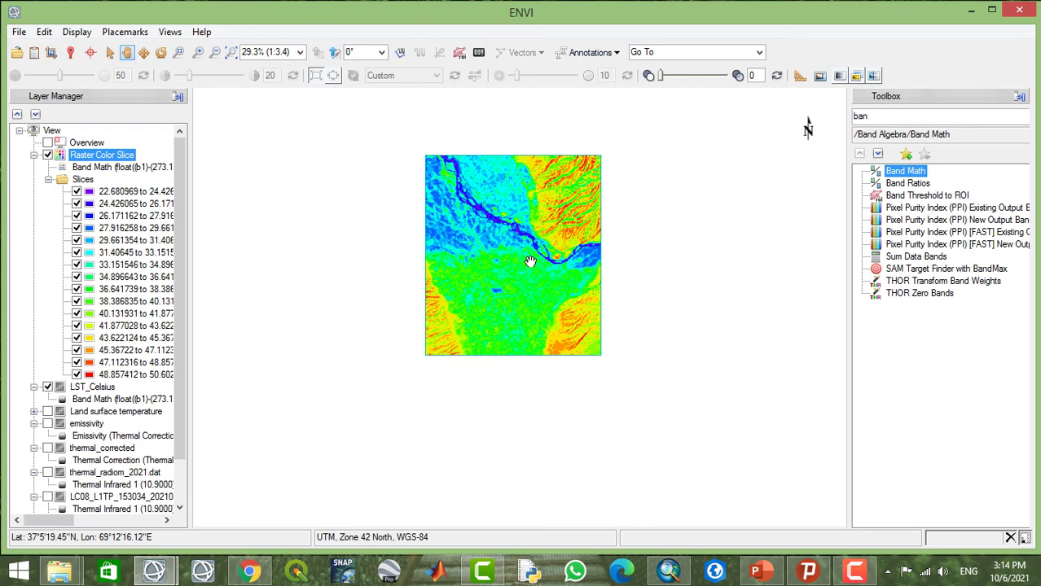
pyautogui.scroll(2, 530, 262)
pyautogui.moveTo(513, 240); pyautogui.dragTo(537, 302)
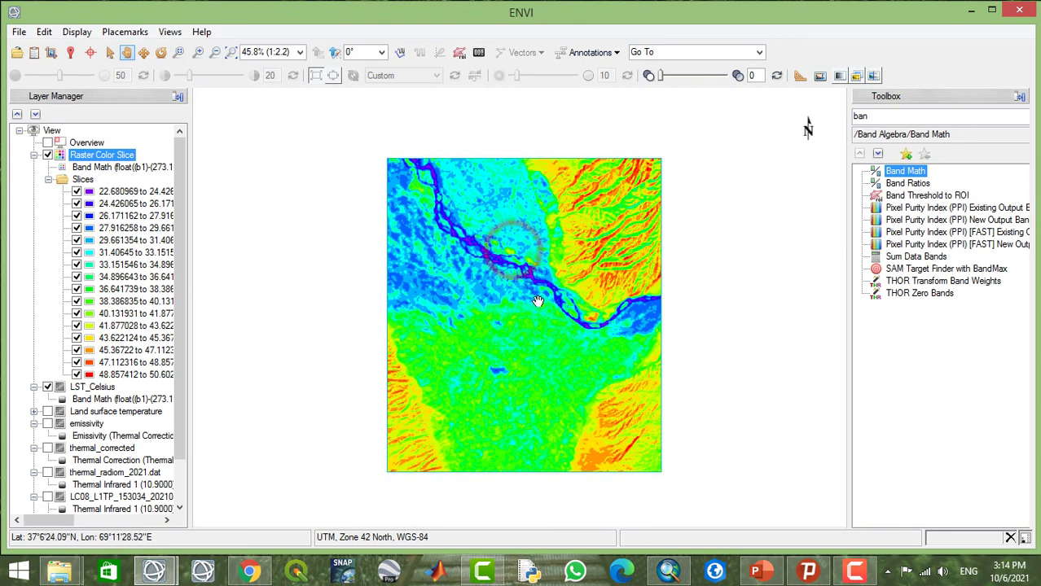